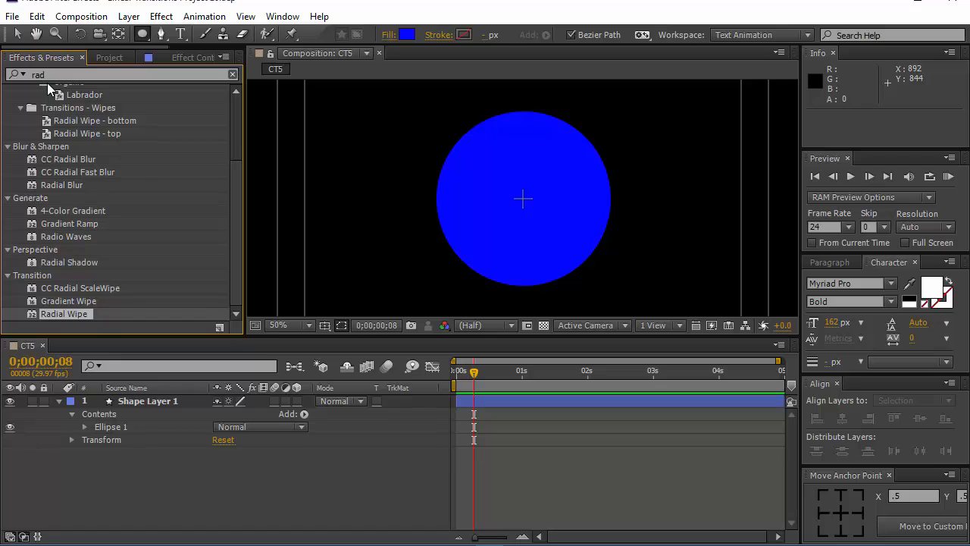
- Apply the Radial Wipe effect to Shape Layer 1, with Transition Completion at 87% and Start Angle at -139°
drag(66, 315, 170, 402)
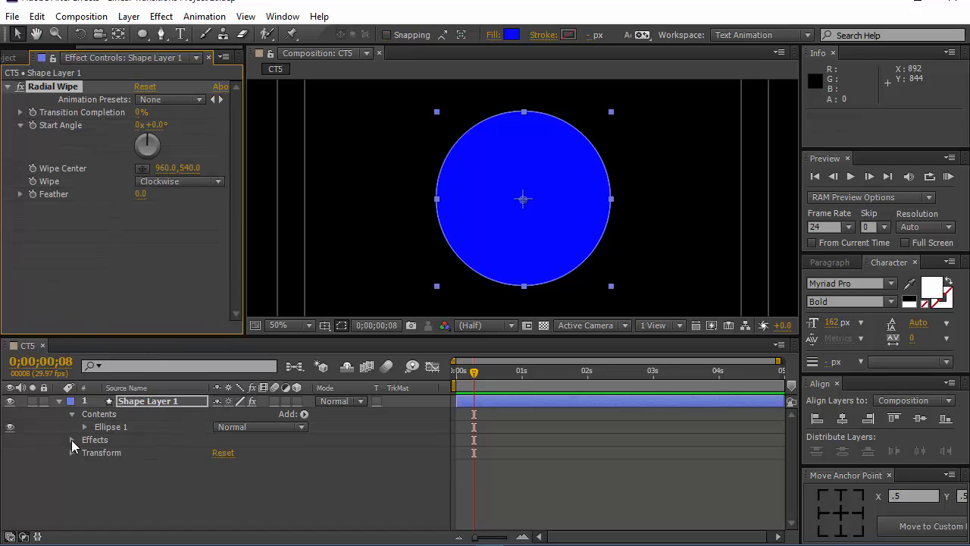
click(71, 440)
click(85, 453)
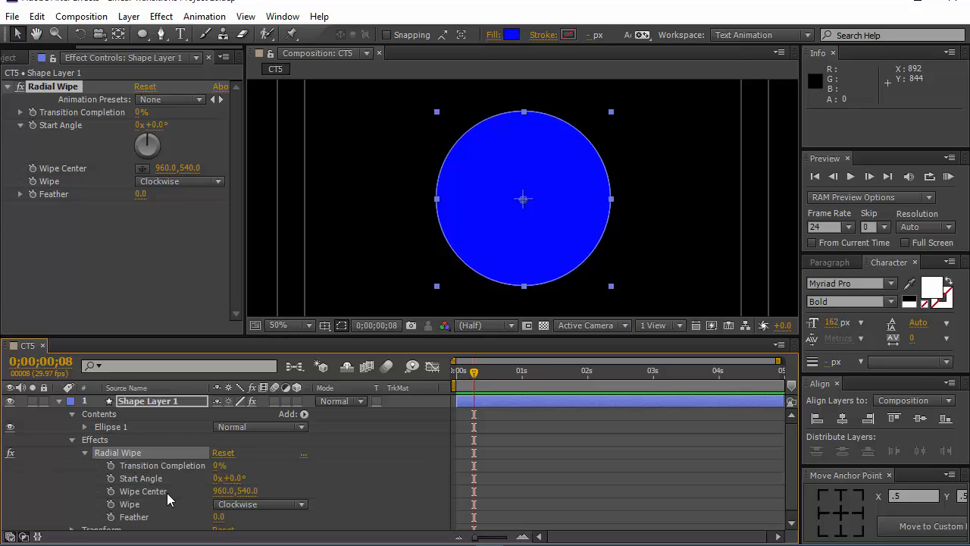
scroll(170, 492, down, 1)
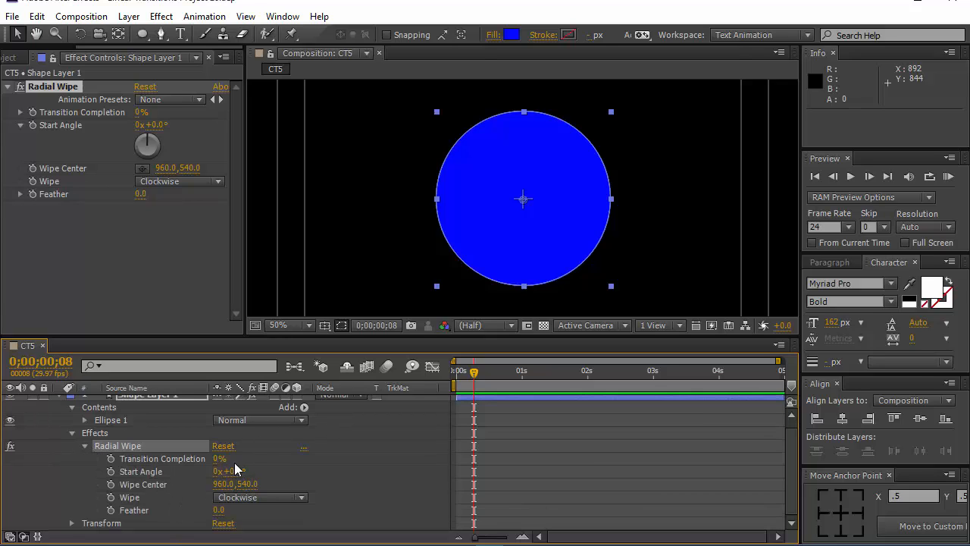
drag(219, 460, 291, 466)
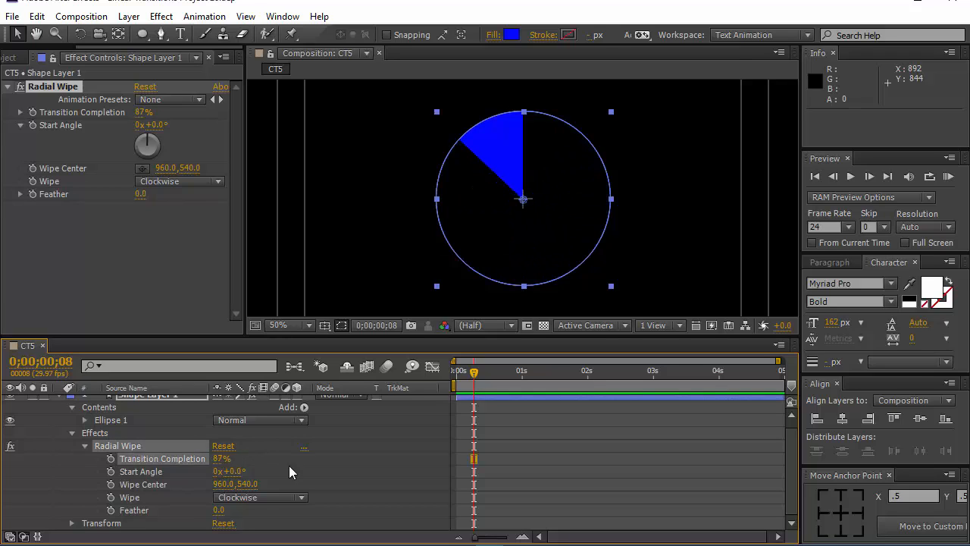
drag(229, 476, 141, 492)
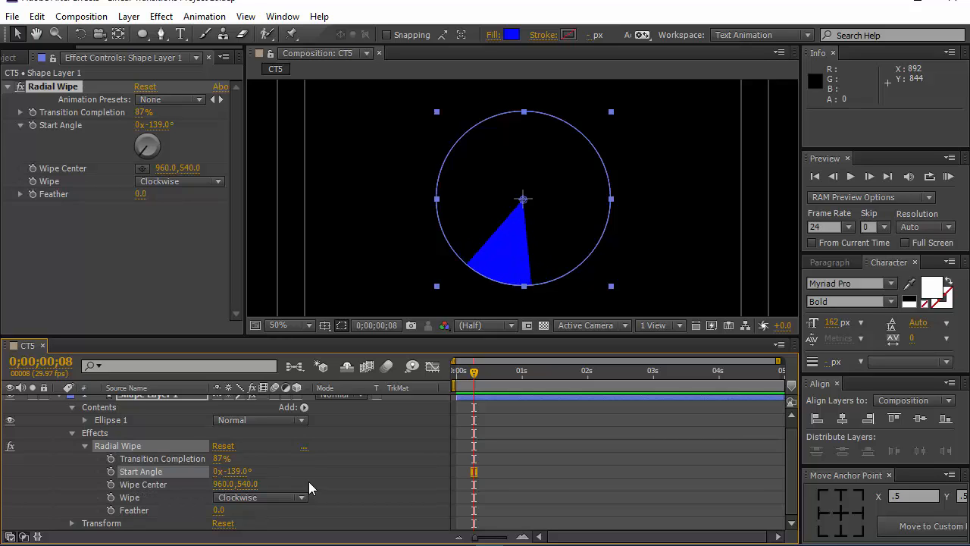
- Duplicate Shape Layer 1 and set the copy's Radial Wipe Start Angle to -28°
scroll(329, 475, up, 1)
click(180, 401)
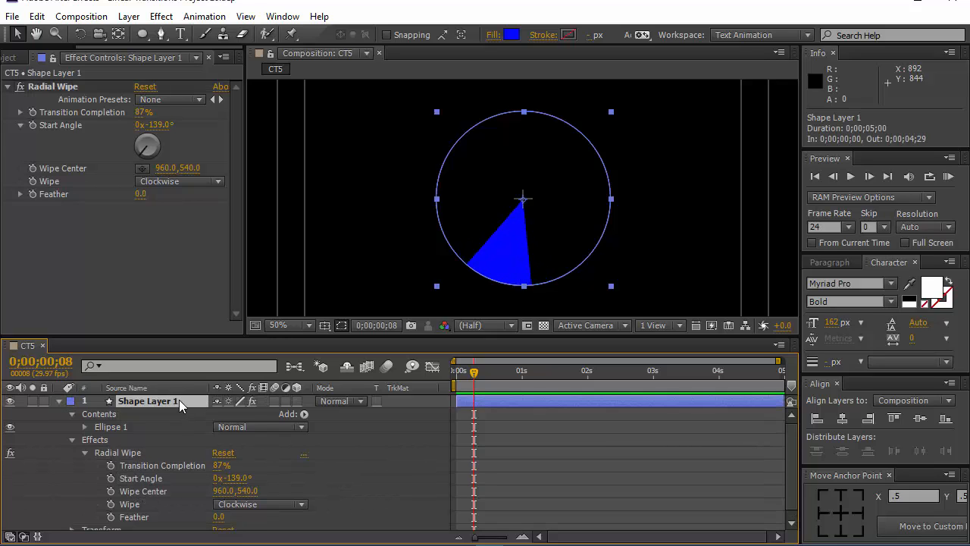
key(ctrl+d)
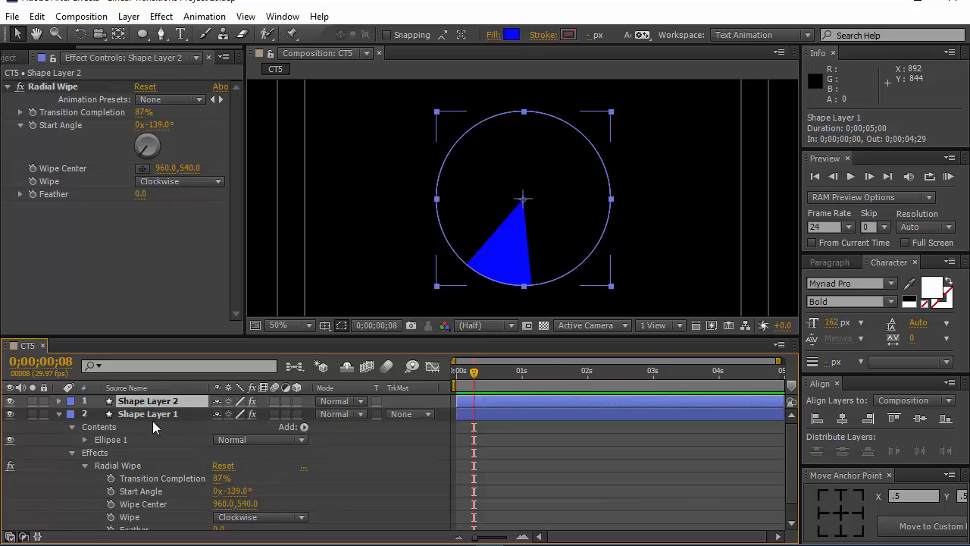
click(60, 400)
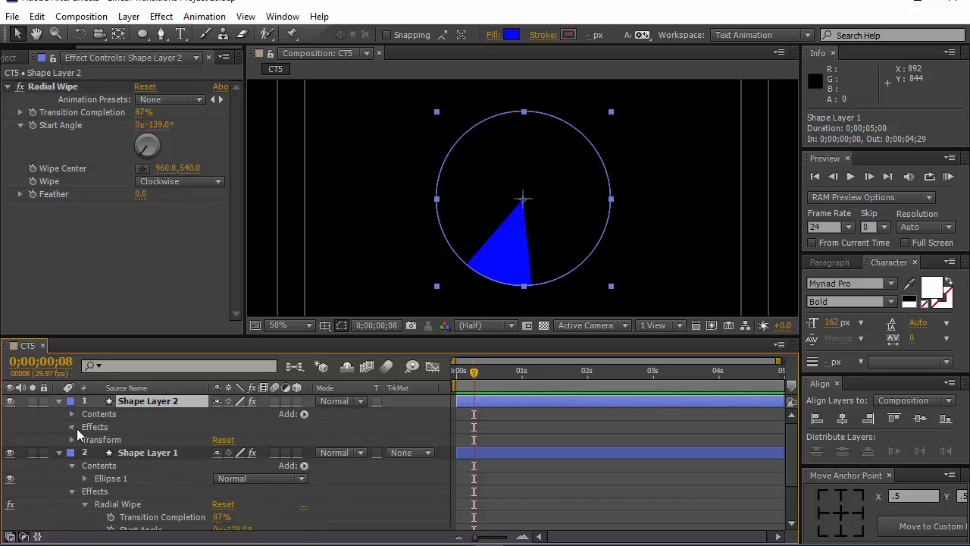
click(74, 426)
click(80, 440)
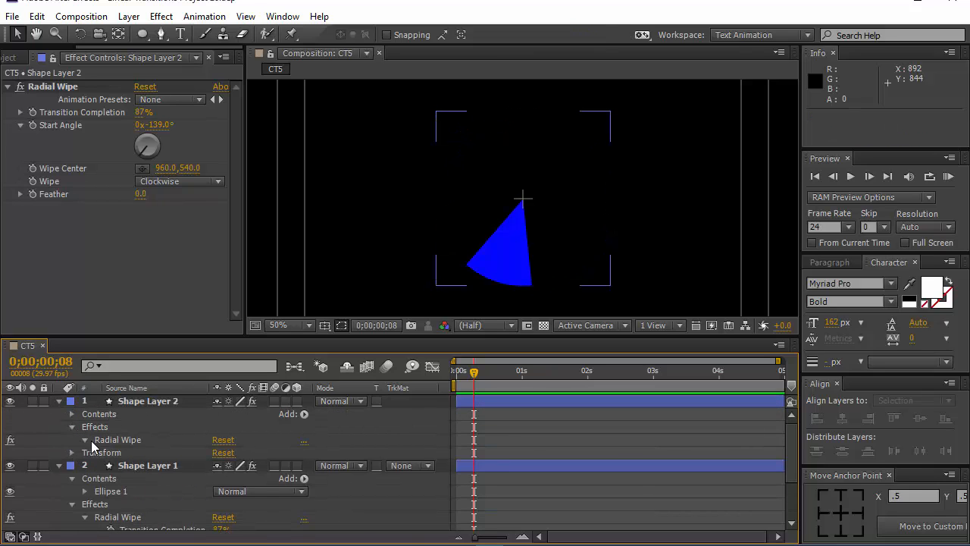
click(86, 440)
drag(232, 465, 335, 469)
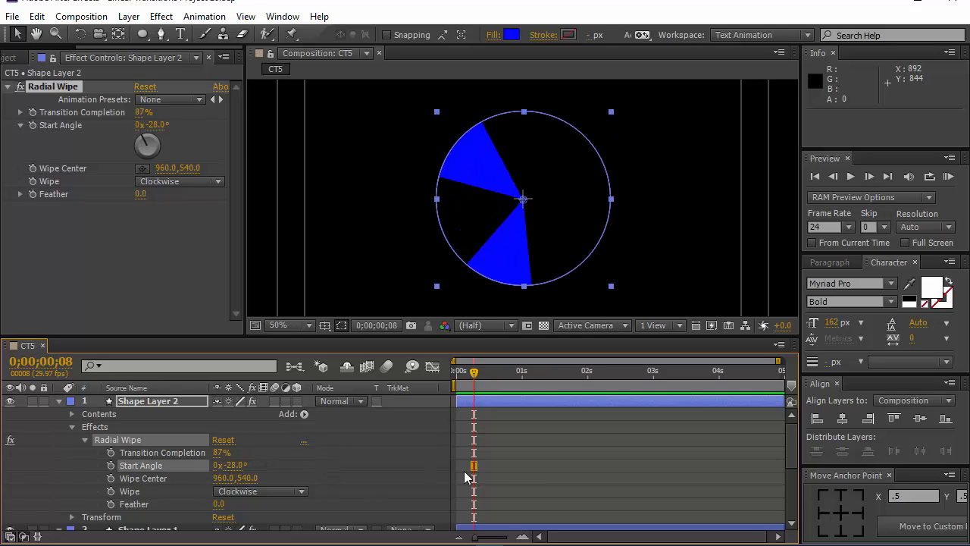
- Keyframe the Radial Wipe Transition Completion of both shape layers at 100% on the composition's first frame
drag(475, 375, 412, 378)
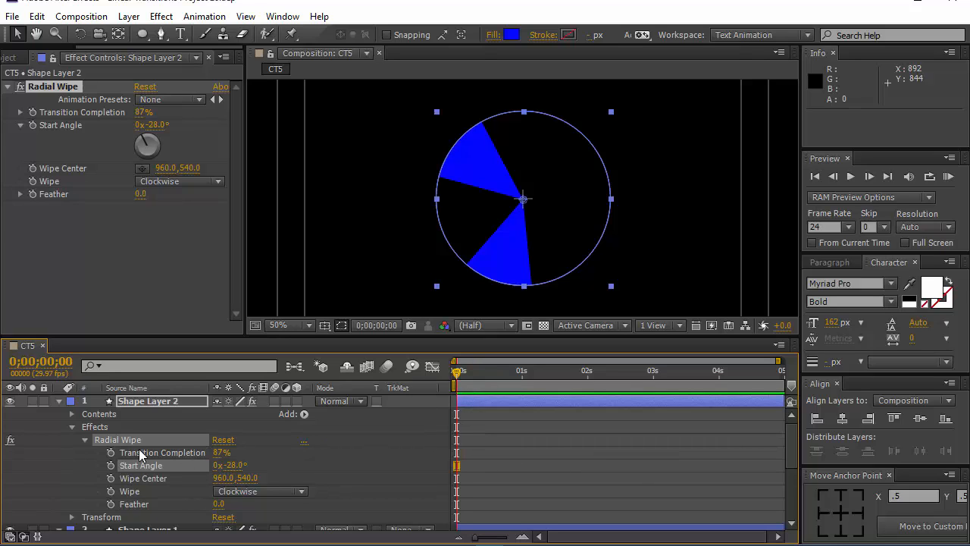
click(112, 452)
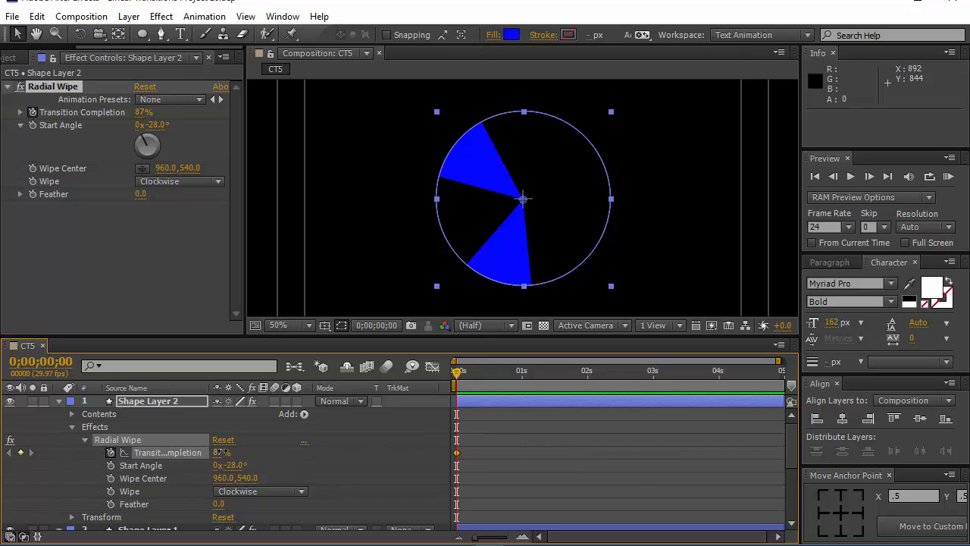
drag(220, 452, 277, 457)
scroll(356, 470, down, 3)
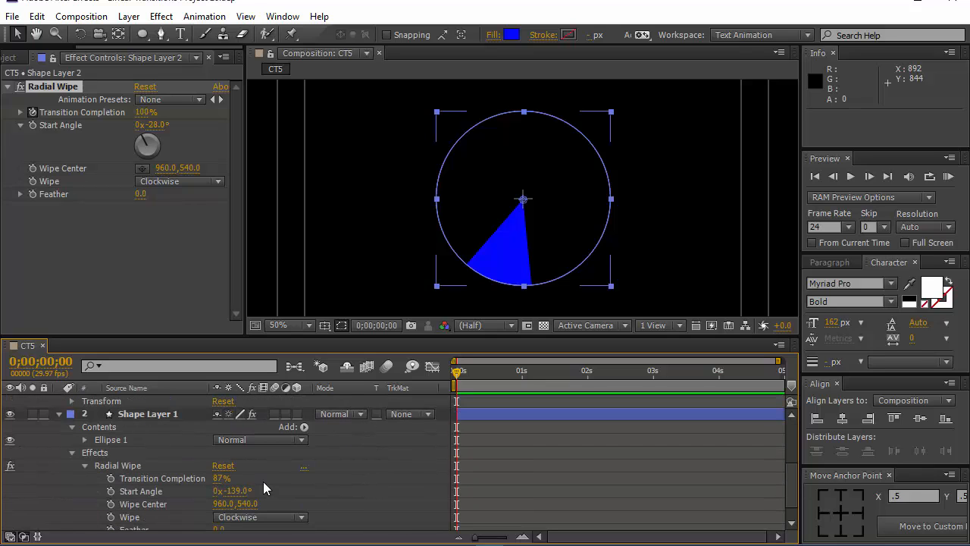
click(111, 478)
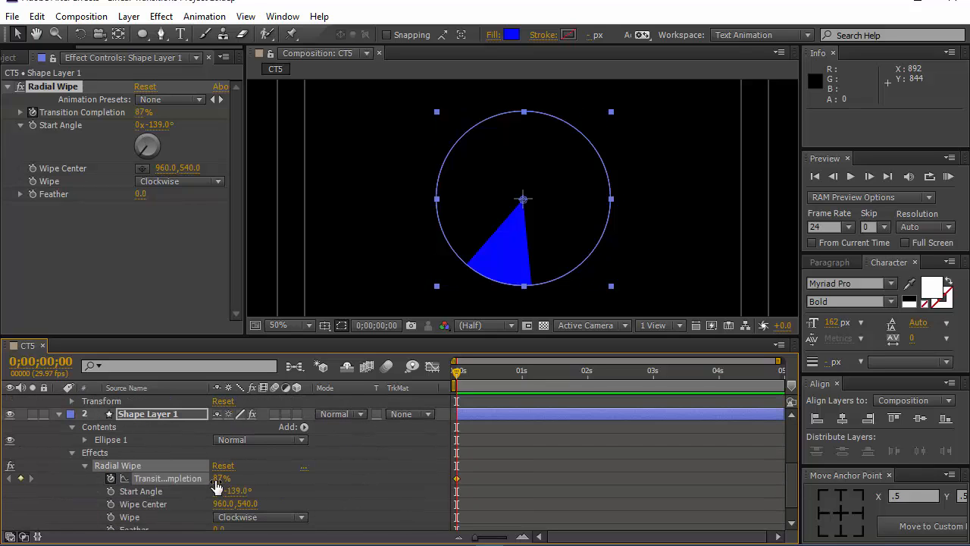
drag(248, 478, 366, 494)
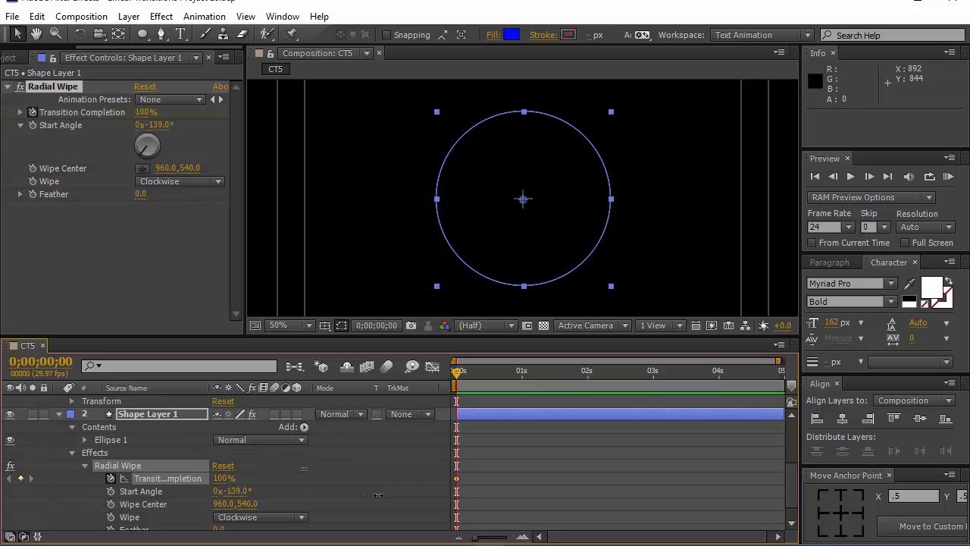
- At 0;00;00;10, keyframe Transition Completion at 87% for Shape Layer 2 and 89% for Shape Layer 1
scroll(381, 507, up, 2)
drag(460, 377, 478, 373)
drag(477, 541, 493, 539)
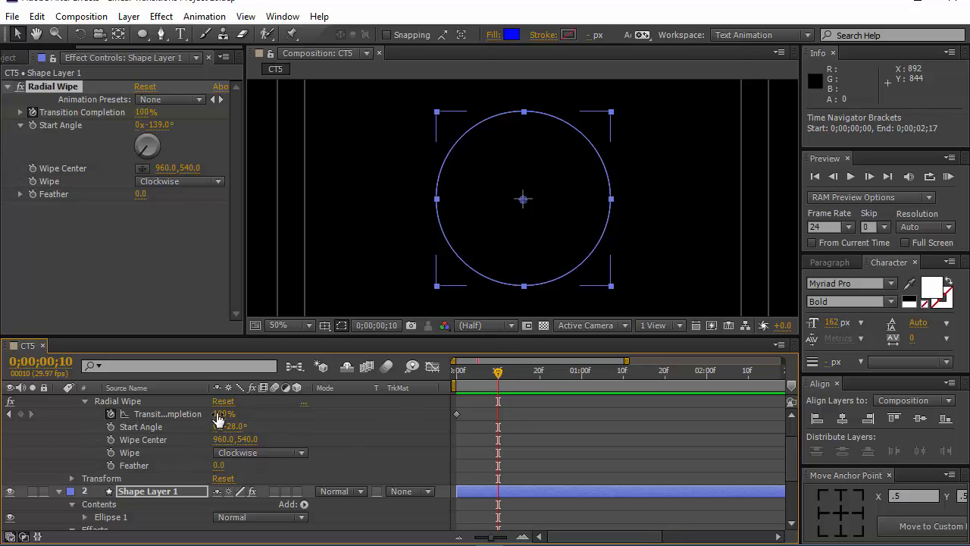
drag(217, 413, 215, 413)
scroll(299, 442, down, 3)
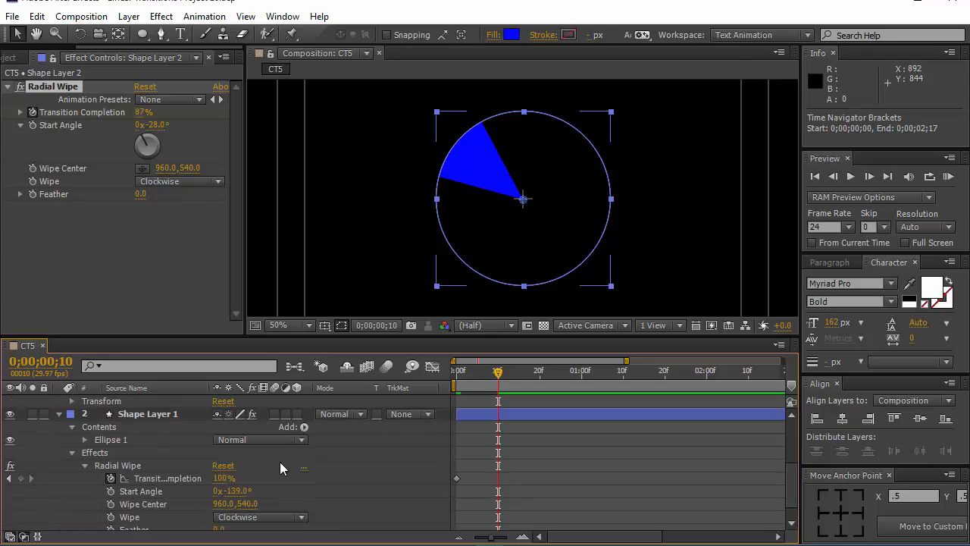
drag(220, 478, 217, 479)
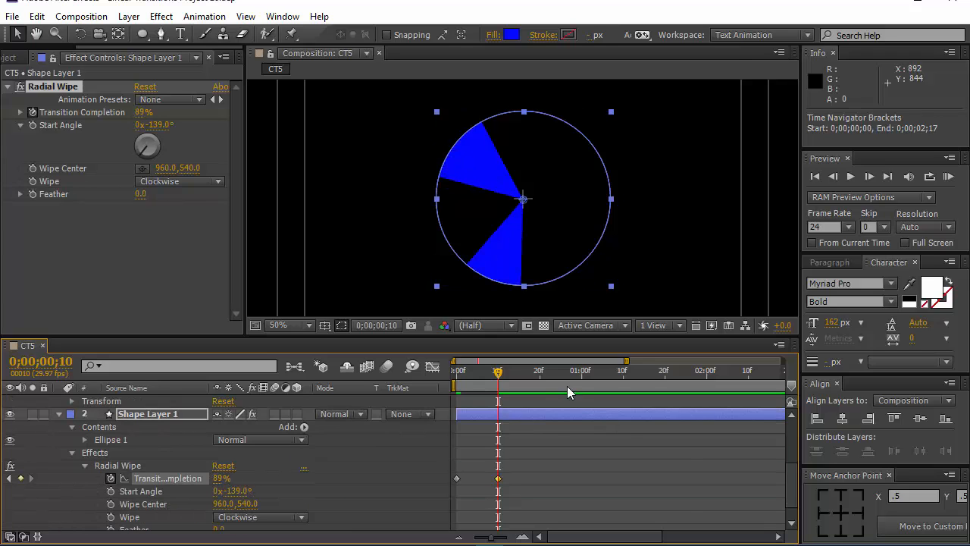
- At 0;00;01;20, keyframe Transition Completion at 0% for both shape layers
drag(506, 379, 663, 381)
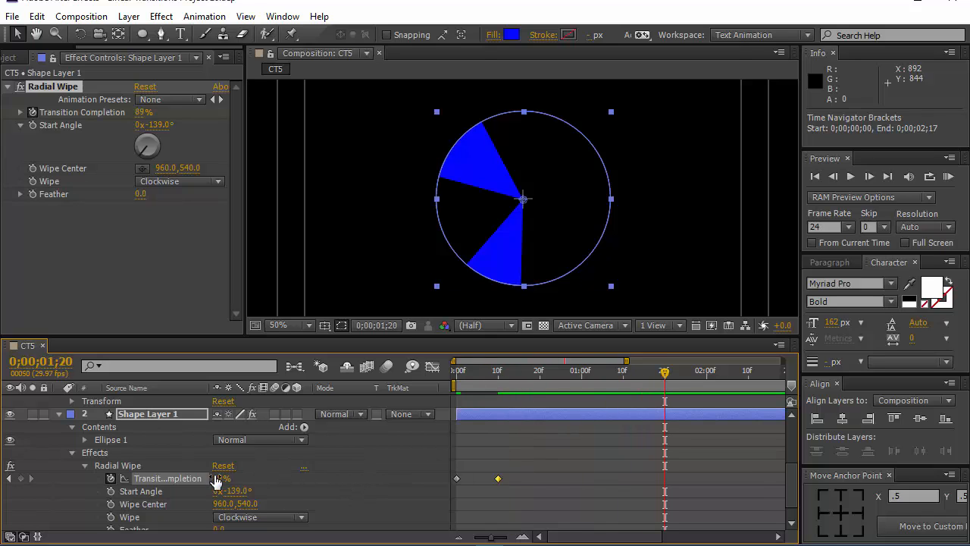
drag(220, 484, 155, 491)
key(ctrl+v)
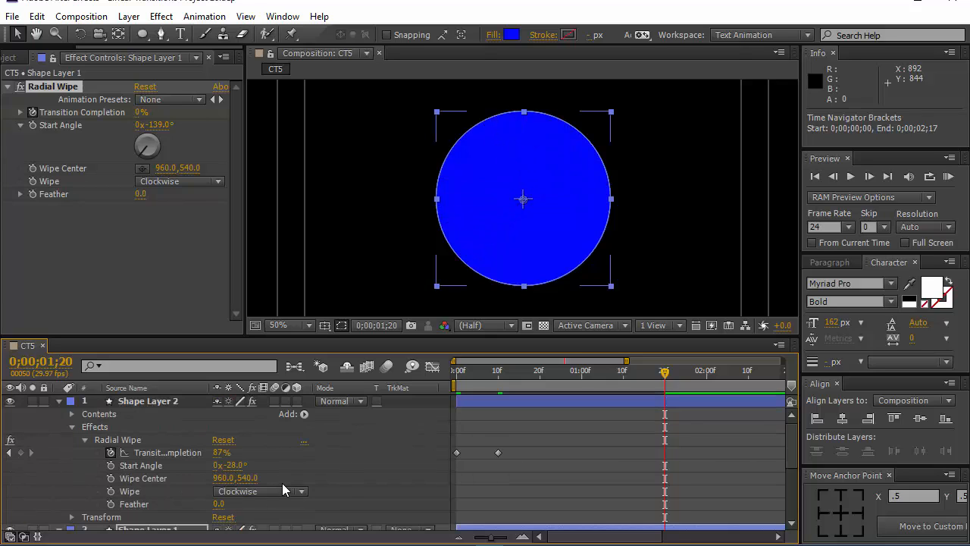
drag(220, 452, 195, 451)
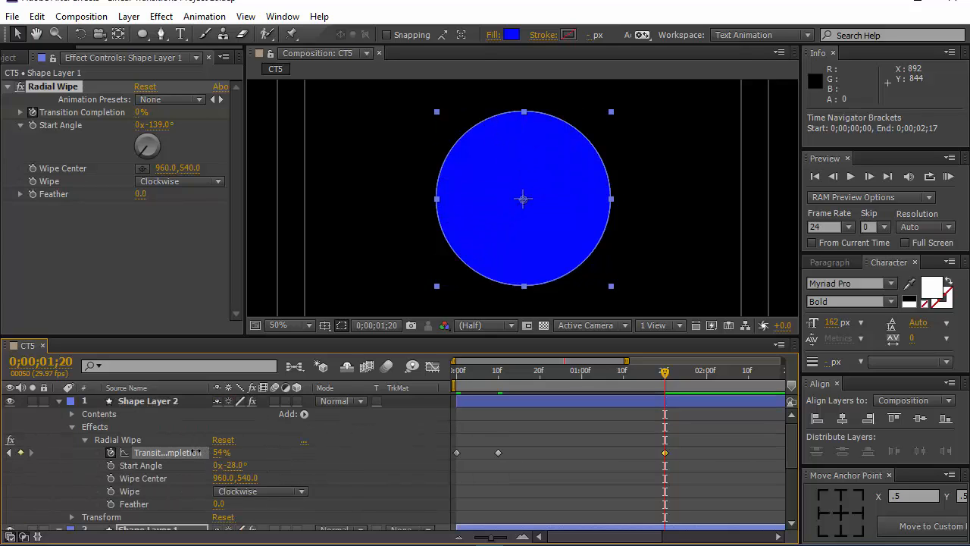
scroll(336, 443, down, 3)
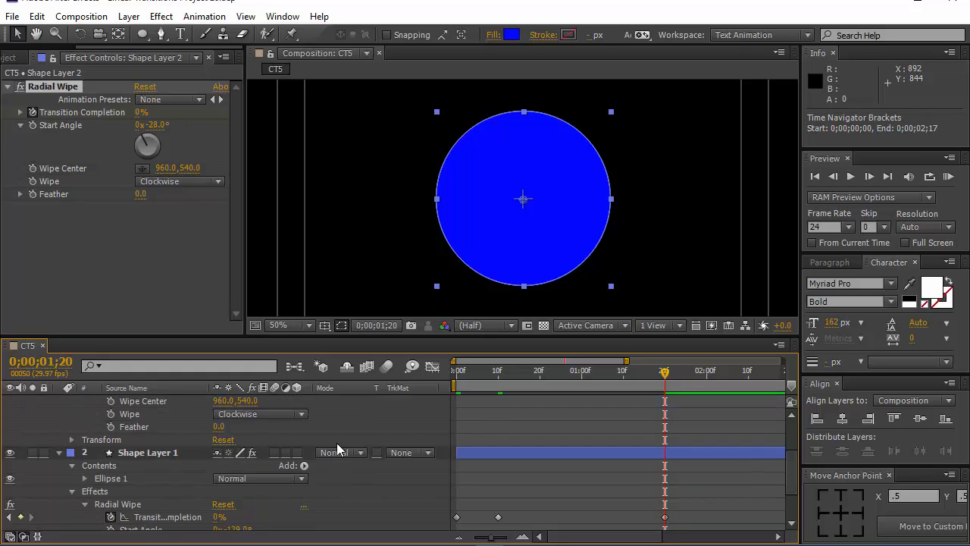
scroll(336, 443, down, 2)
scroll(549, 476, up, 5)
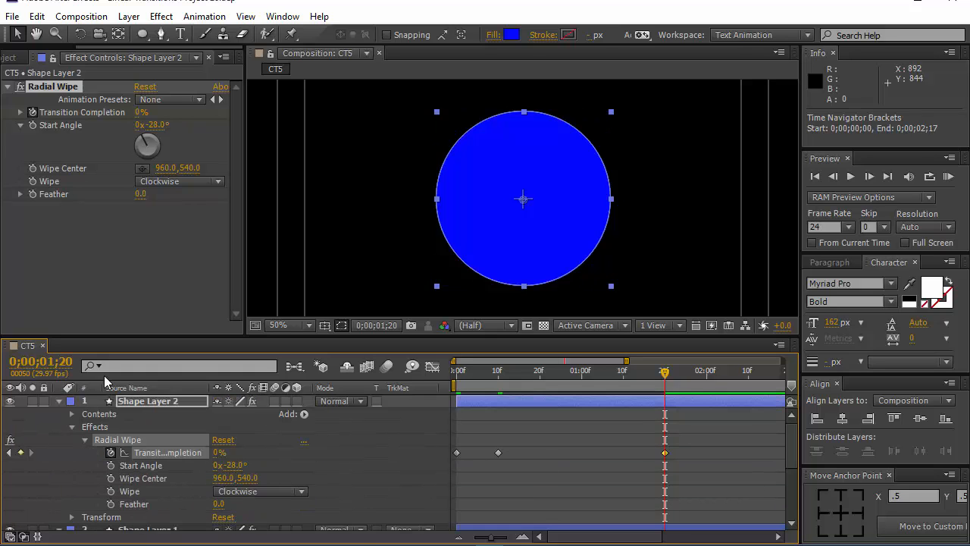
- Select both shape layers and show only their keyframed properties together with Scale
key(Return)
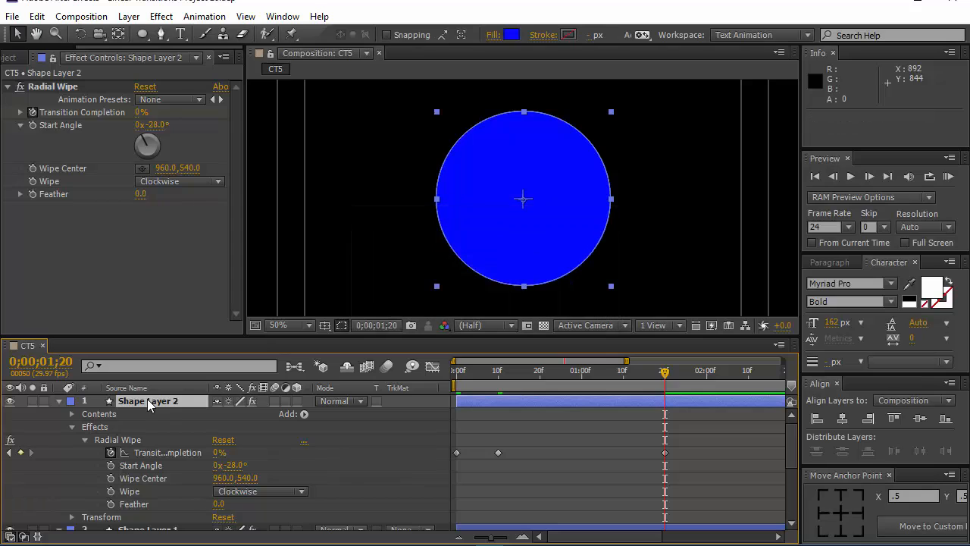
key(ctrl+a)
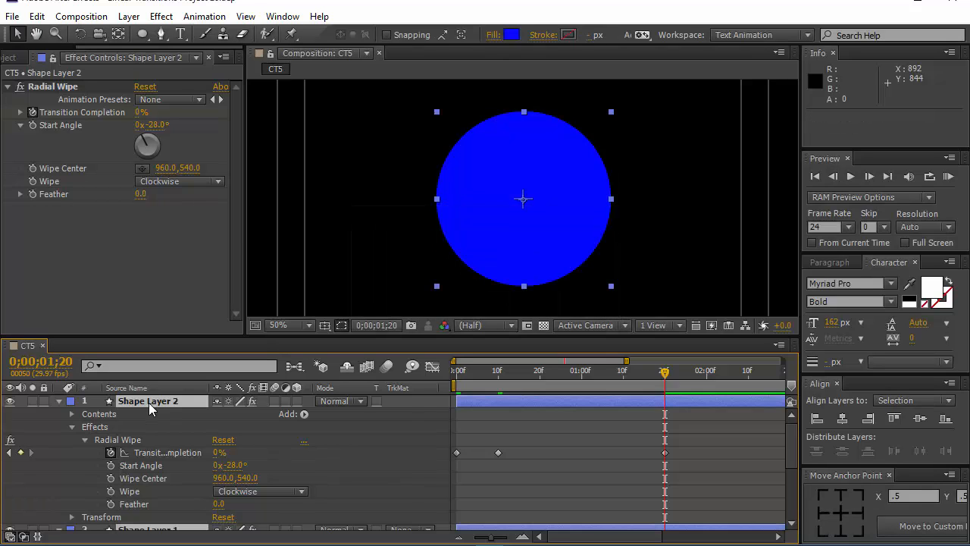
key(u)
drag(153, 446, 170, 406)
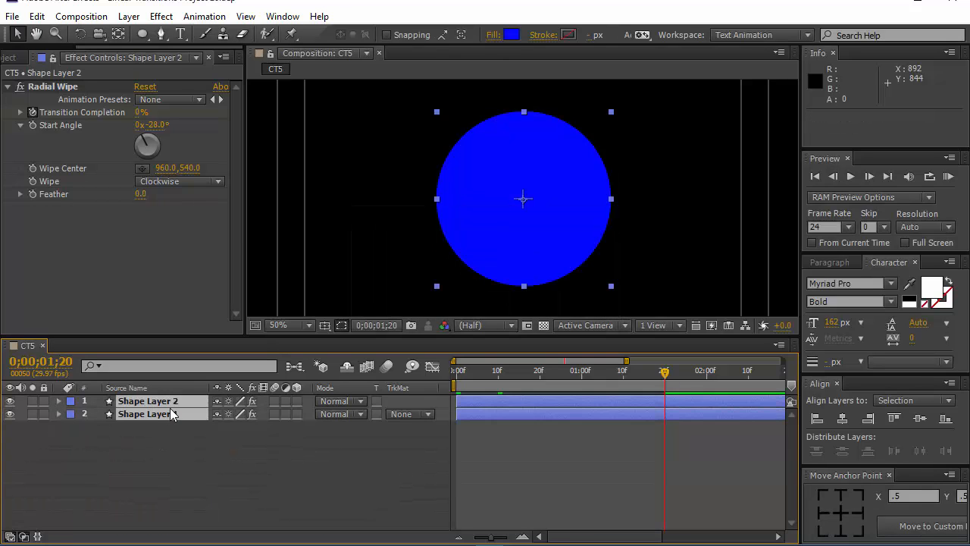
key(u)
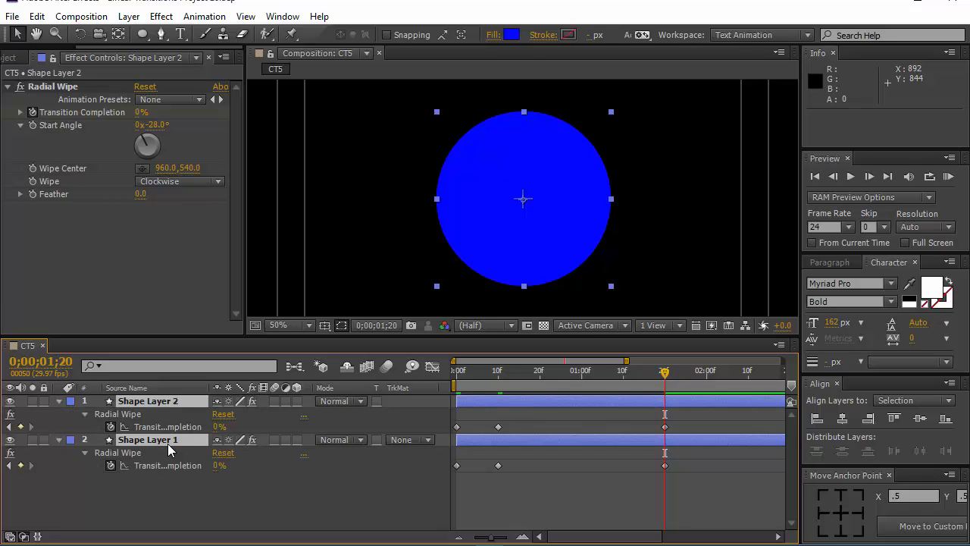
key(shift+s)
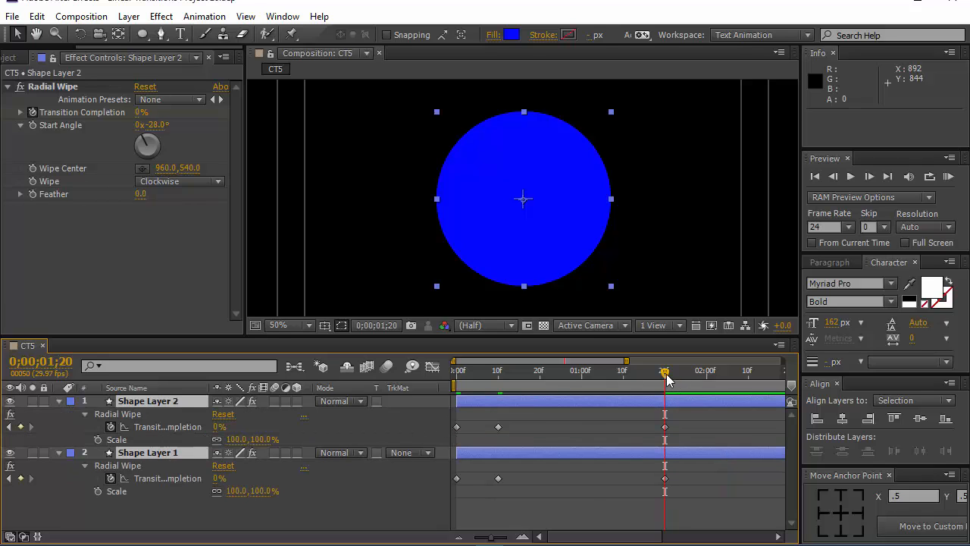
- Keyframe the Scale of both shape layers at 0% on the composition's first frame
drag(667, 379, 456, 371)
click(98, 440)
click(98, 491)
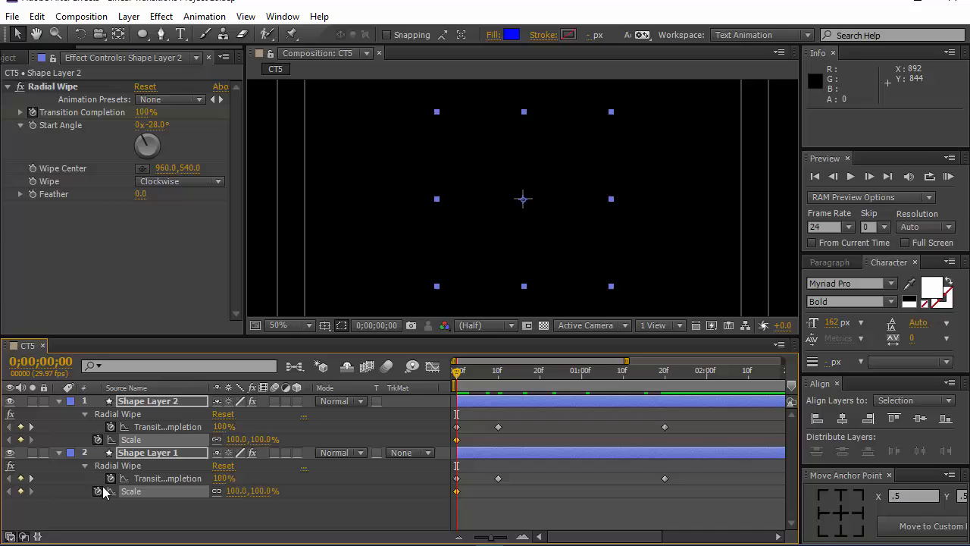
click(278, 442)
text(00)
key(Return)
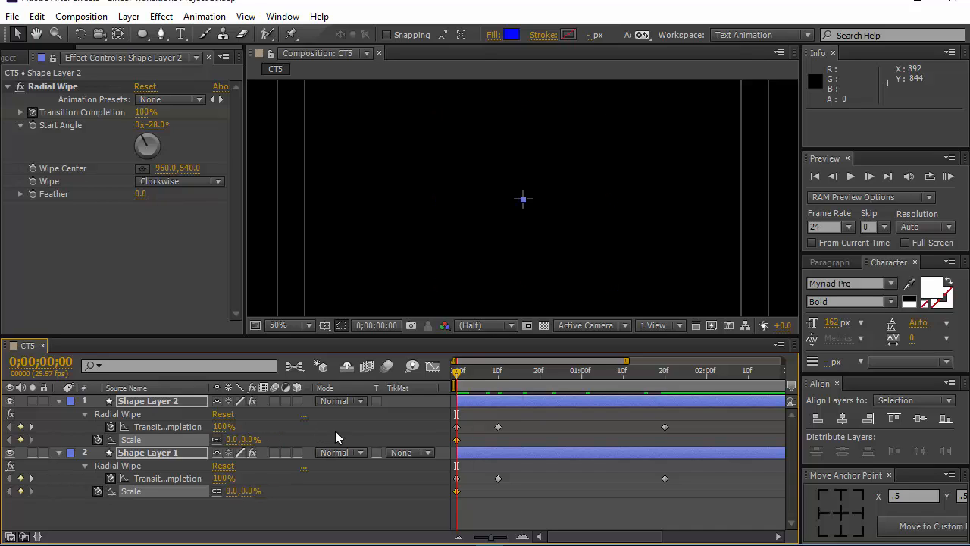
- At 0;00;00;10, keyframe the Scale of both shape layers at 108%
drag(456, 374, 498, 376)
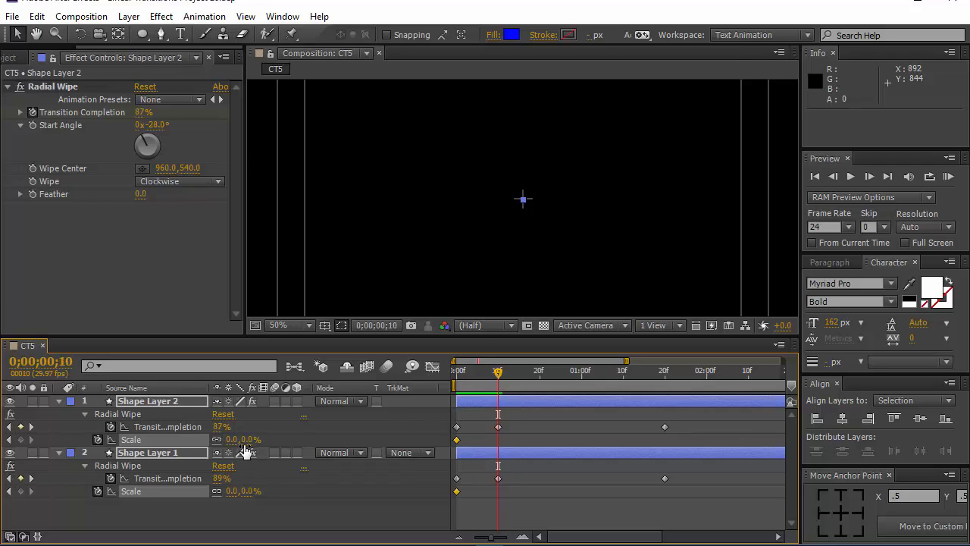
drag(247, 440, 333, 440)
scroll(447, 235, down, 1)
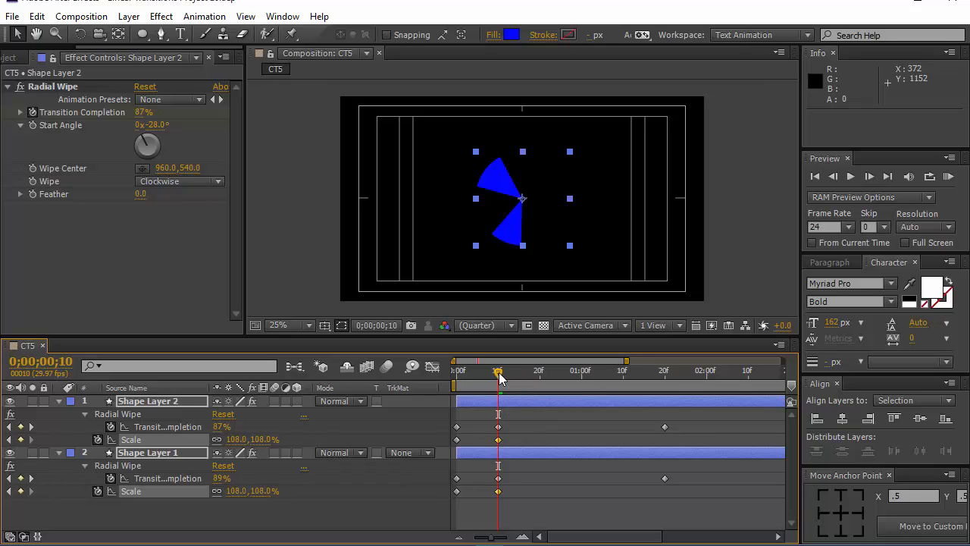
- At 0;00;01;20, keyframe the Scale of both shape layers at 538% and deselect the layers
drag(510, 379, 665, 389)
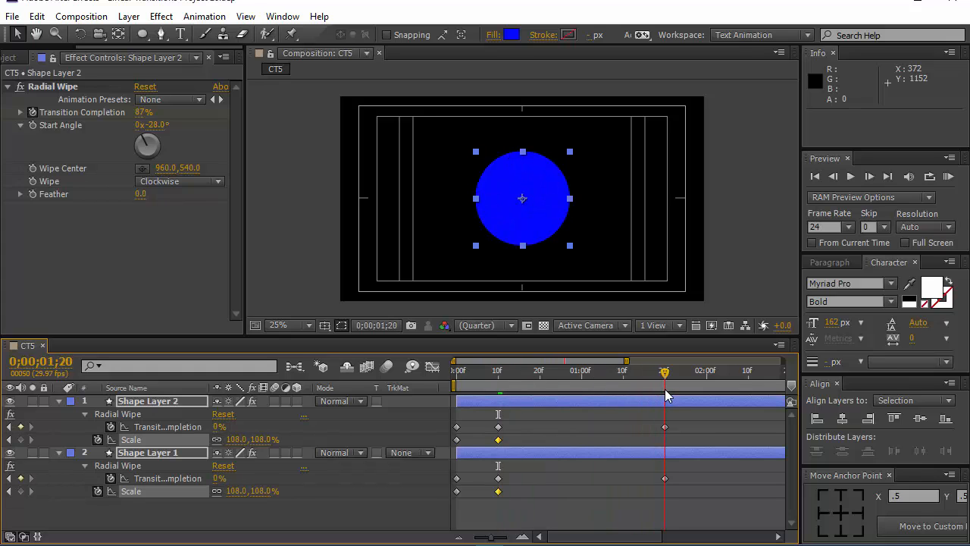
drag(260, 443, 303, 444)
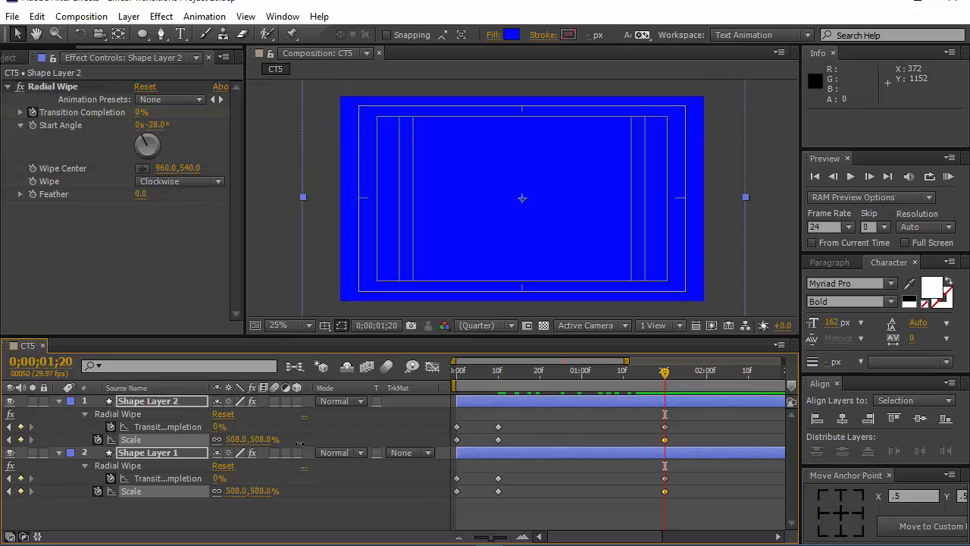
click(363, 500)
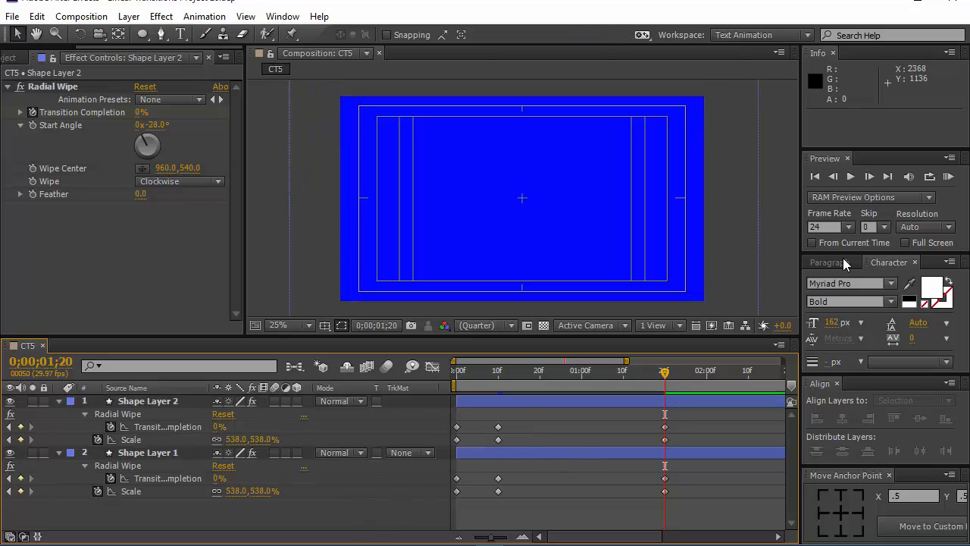
- Preview the transition, return to the first frame and set Shape Layer 2's fill to grey 707081
click(947, 176)
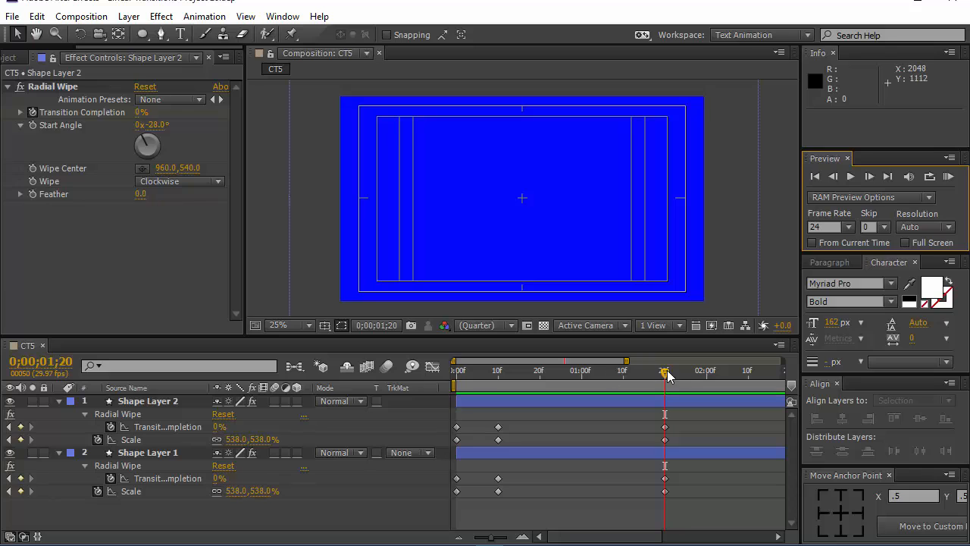
drag(666, 372, 457, 388)
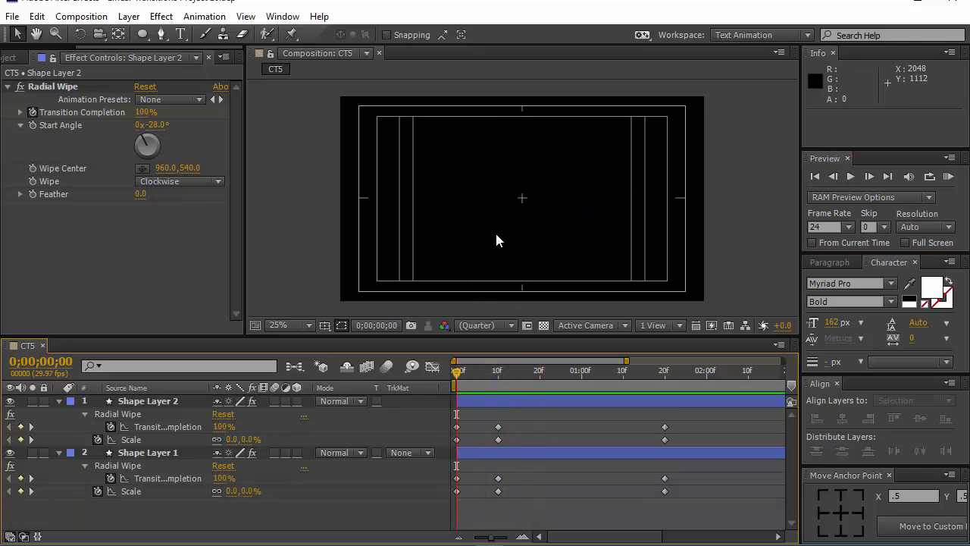
click(143, 399)
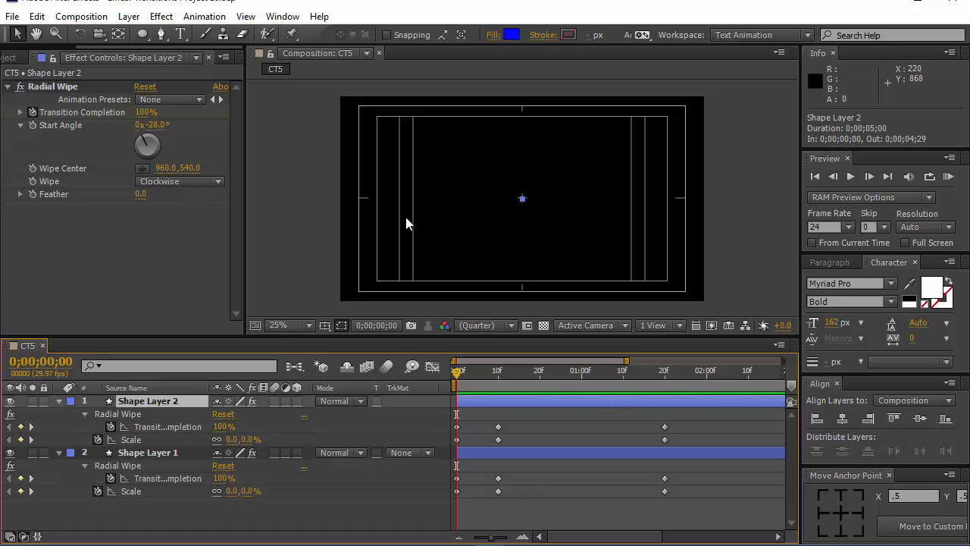
click(511, 35)
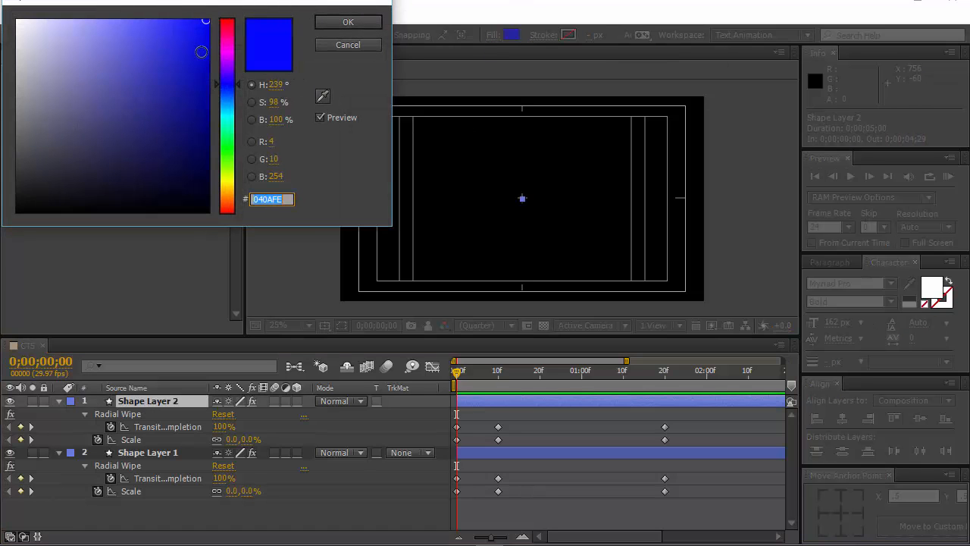
drag(201, 51, 41, 114)
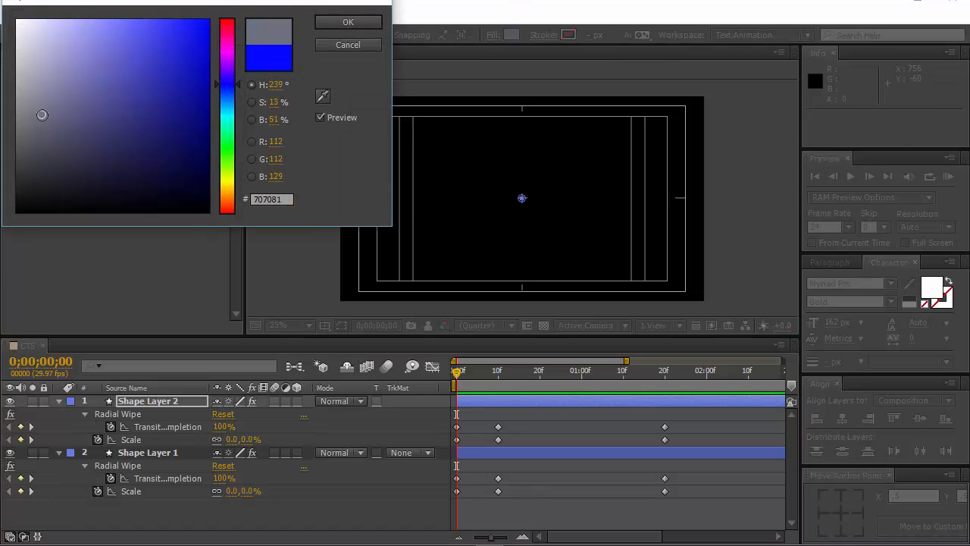
click(363, 27)
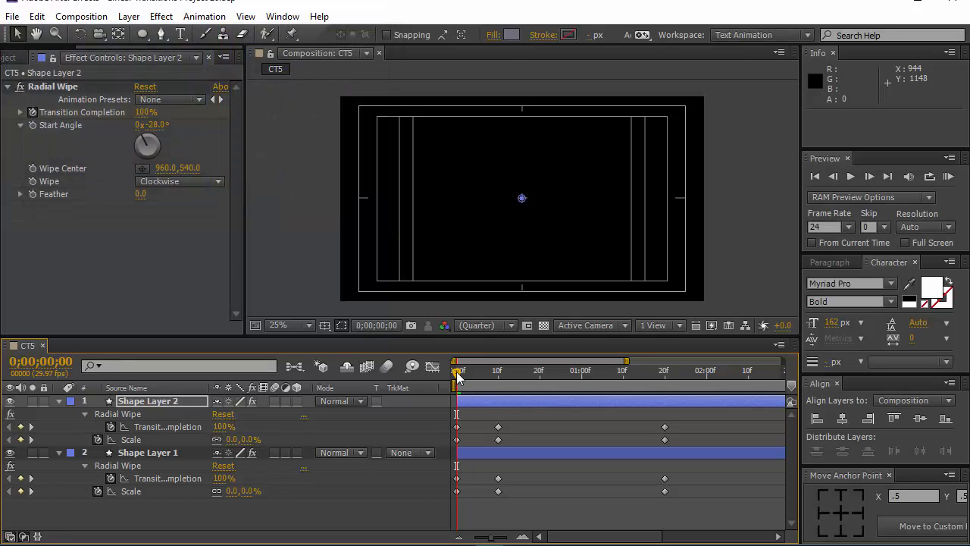
- At 0;00;00;18, keyframe Shape Layer 2's Scale at 148% and move its last Scale keyframe to 0;00;01;21
drag(456, 376, 611, 401)
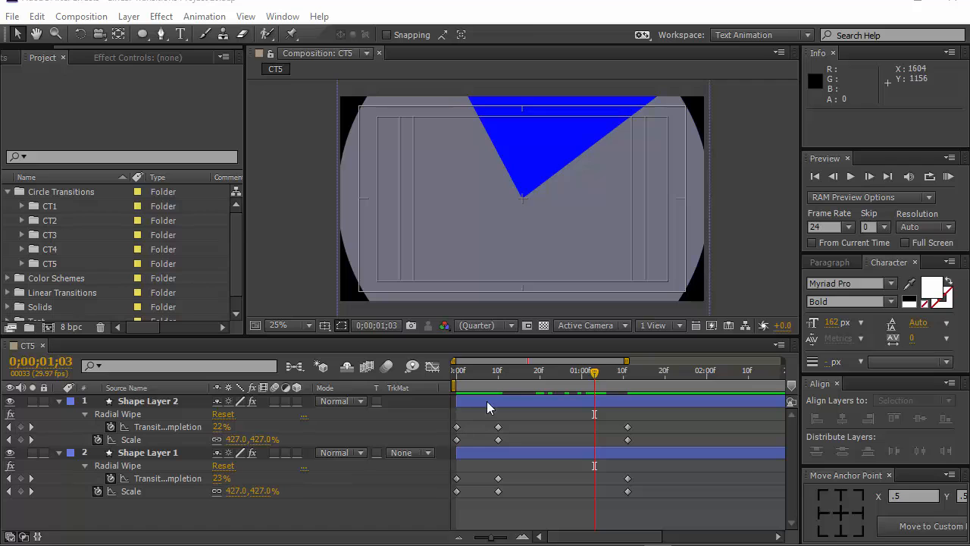
drag(591, 377, 531, 413)
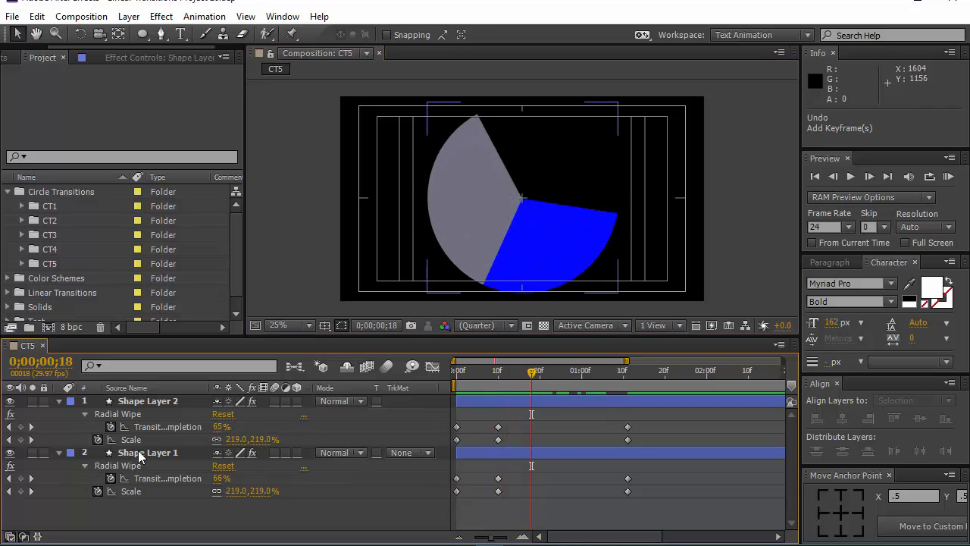
mouse_move(258, 438)
mouse_down()
mouse_move(225, 453)
mouse_move(234, 453)
mouse_up()
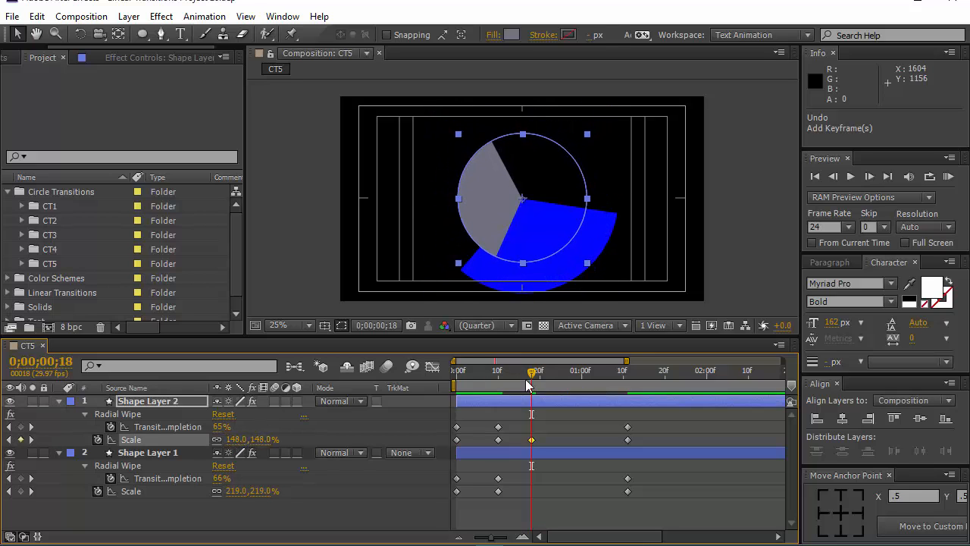
drag(533, 378, 533, 426)
click(630, 439)
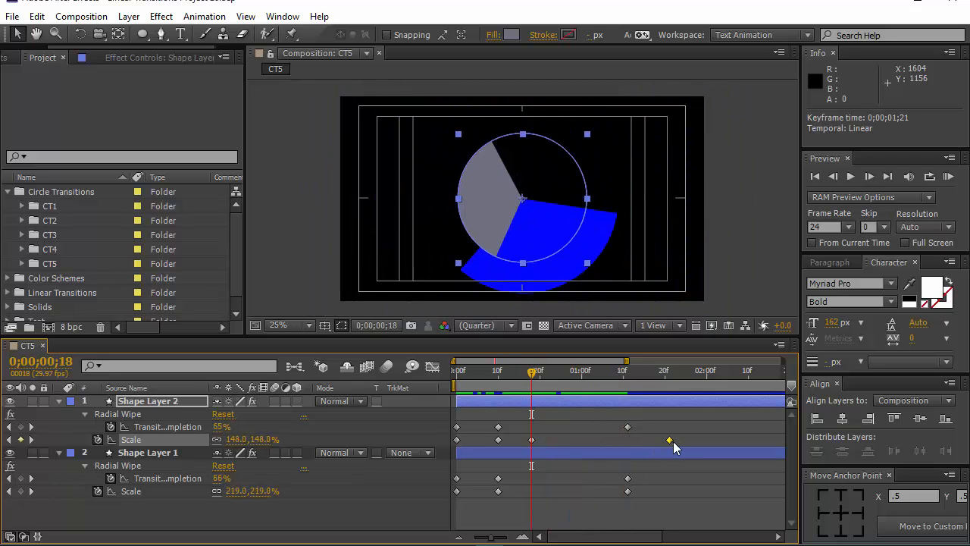
- Scrub past Shape Layer 2's last Scale keyframe and play a RAM preview of the offset circles
drag(533, 388, 682, 419)
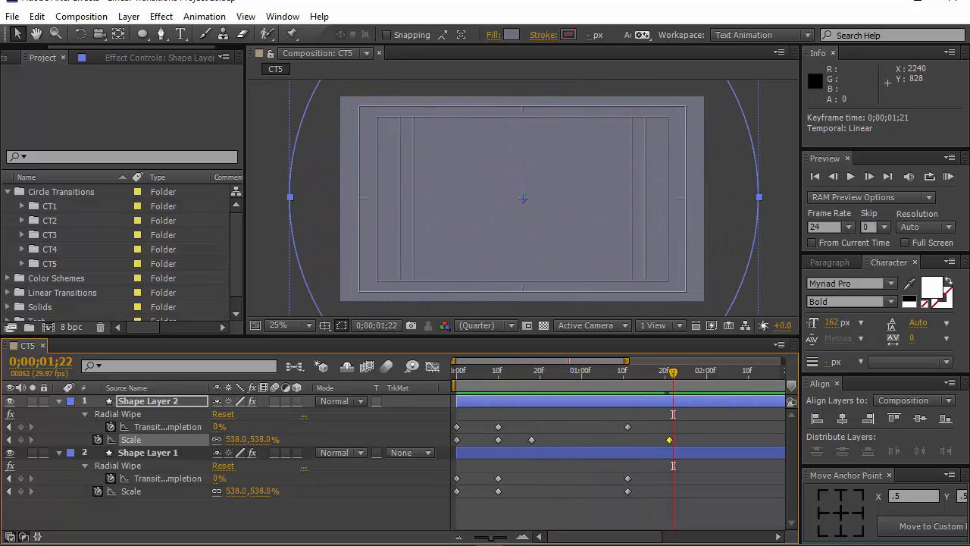
click(947, 176)
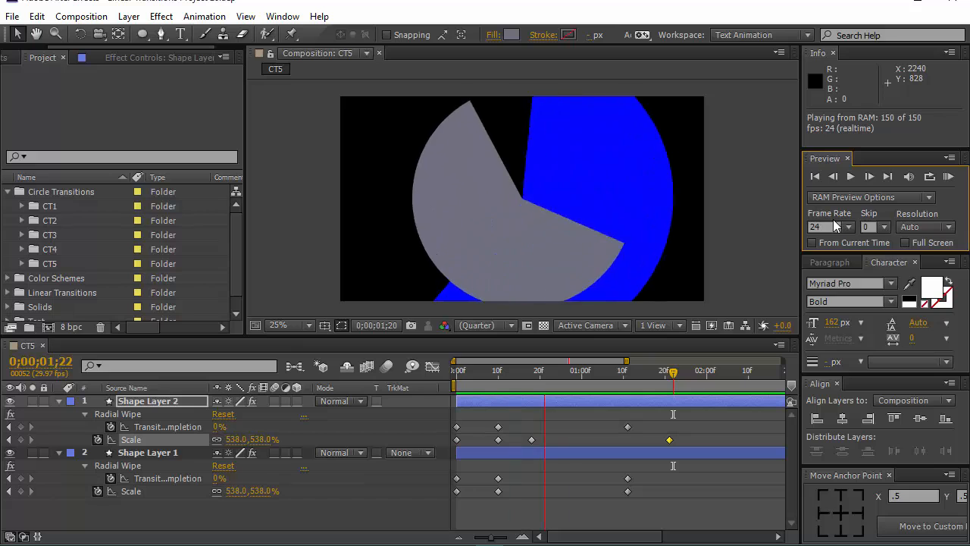
click(947, 176)
click(947, 175)
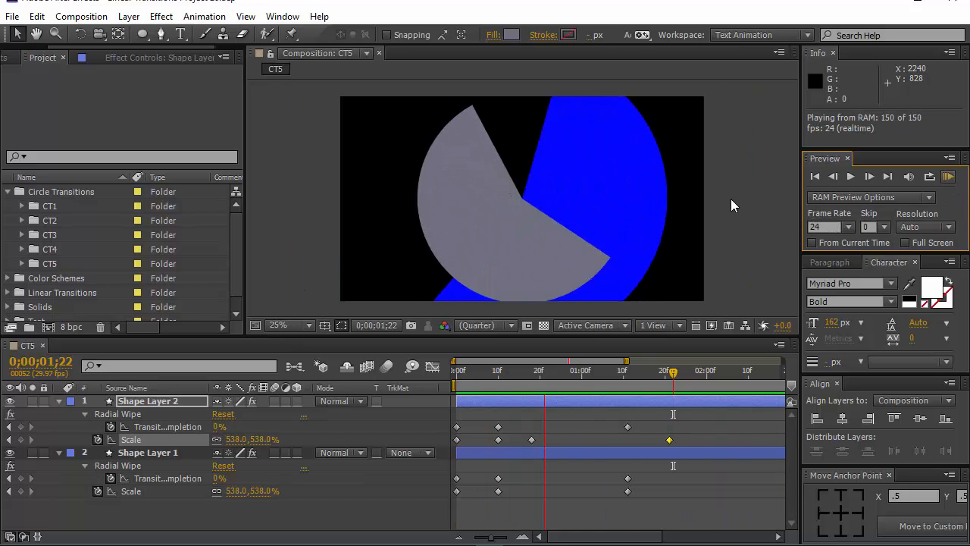
key(space)
- On the first frame, draw an unfilled orange-stroked circle with a radius of about 78 px from the composition's centre as a new shape layer
drag(677, 372, 452, 401)
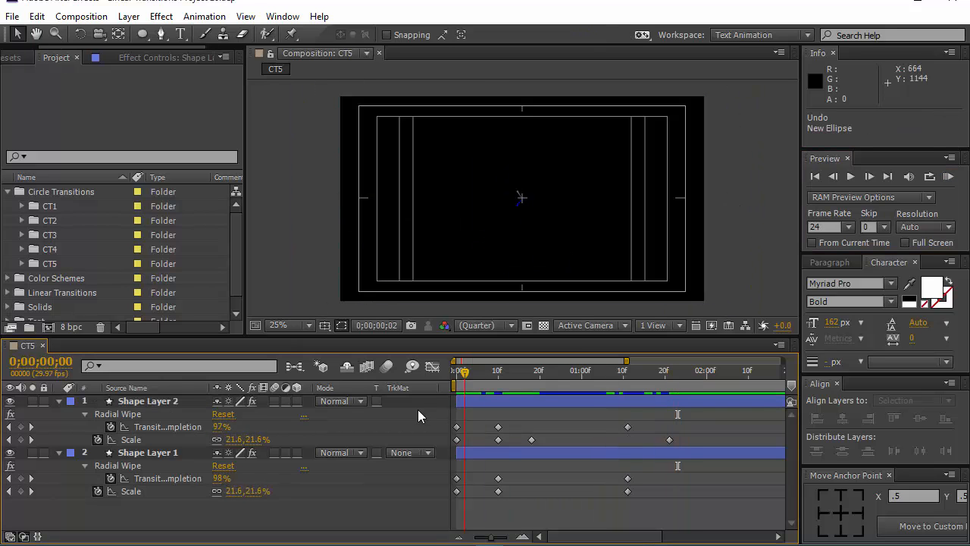
scroll(524, 200, up, 8)
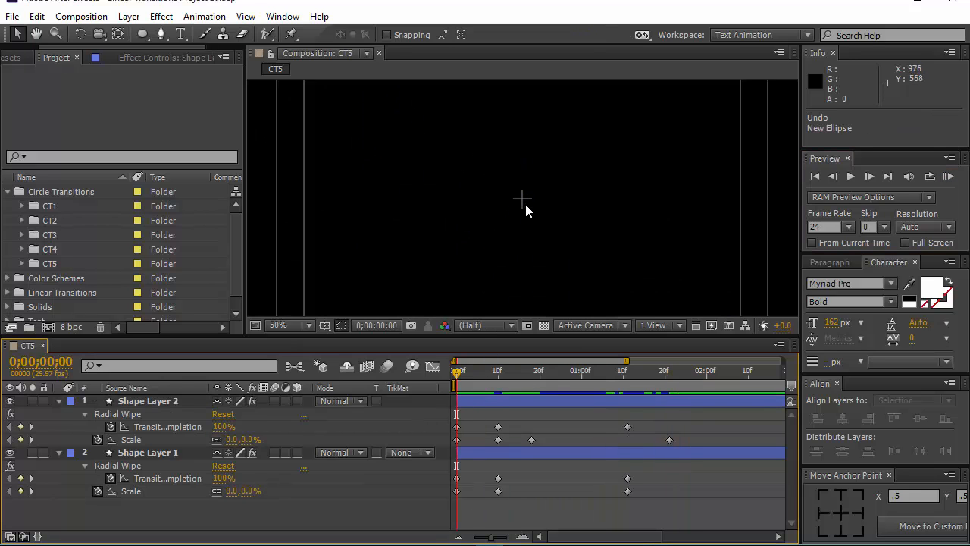
click(139, 35)
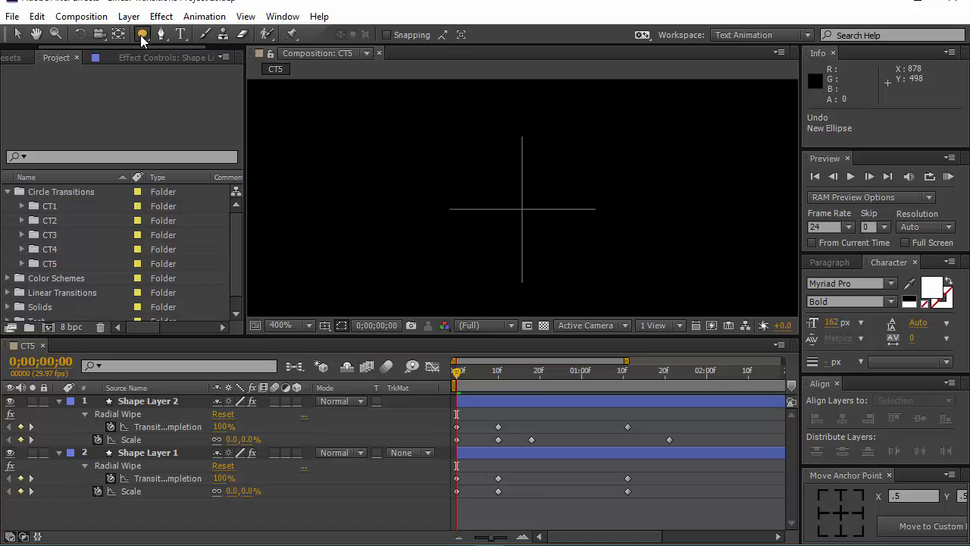
drag(522, 207, 524, 209)
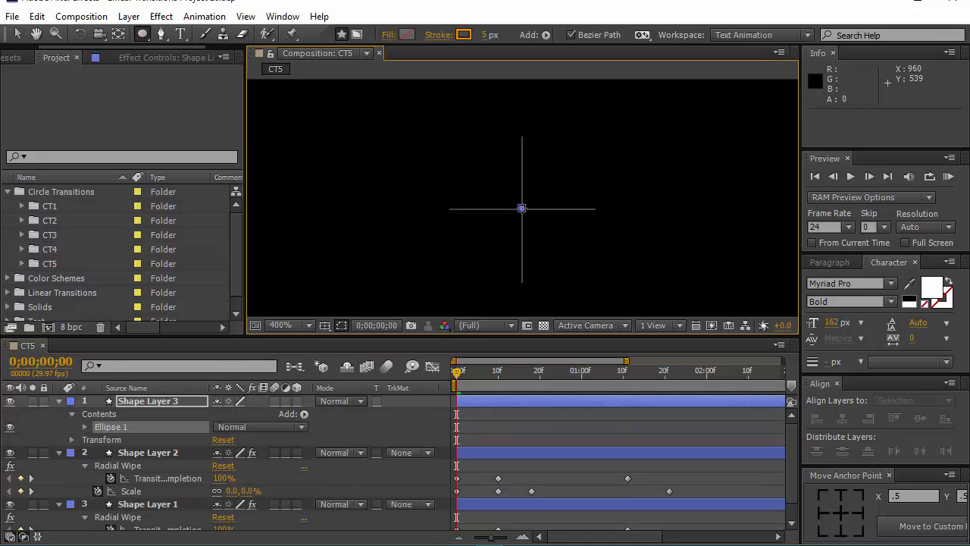
drag(572, 236, 758, 282)
scroll(594, 254, down, 1)
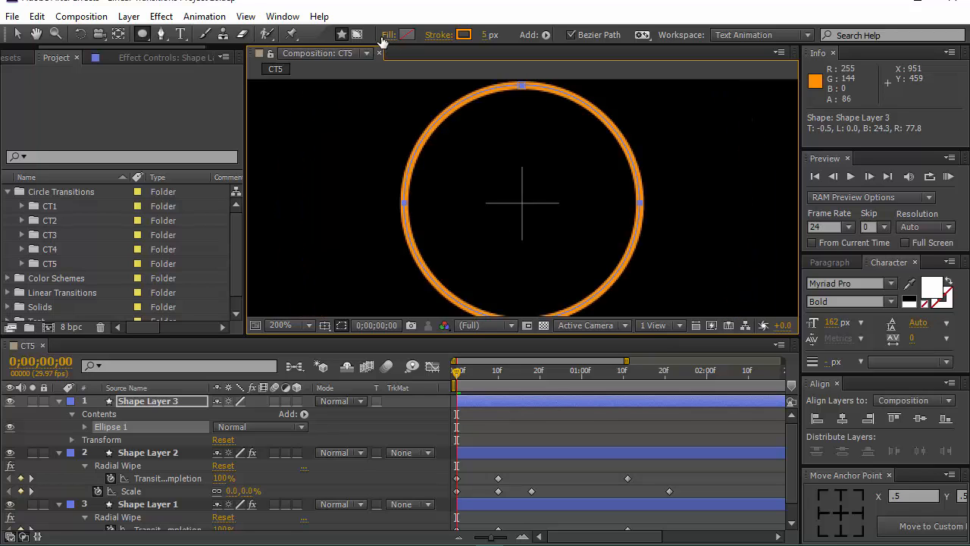
- Set the new circle's stroke width to 10 px, fit the composition in view and return to the Selection tool
click(489, 35)
text(10)
key(Return)
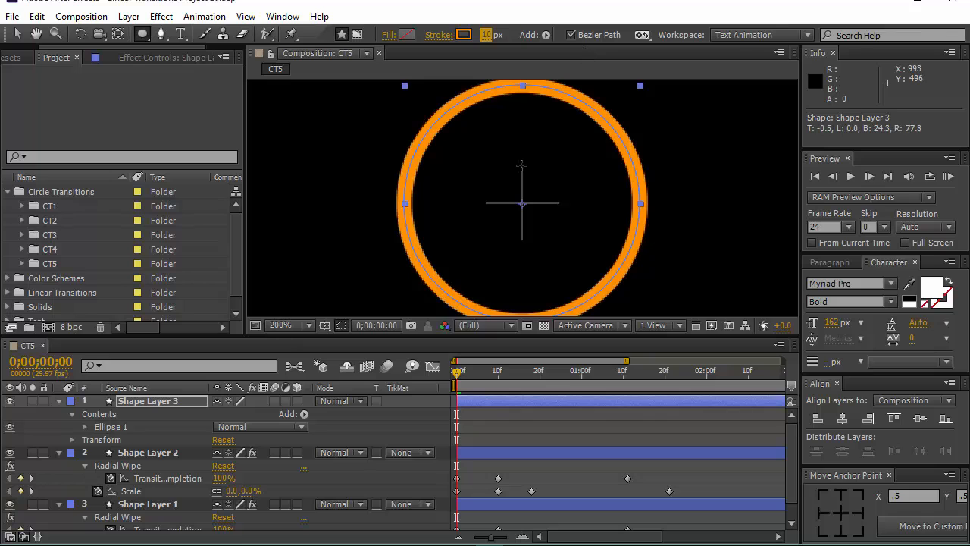
click(309, 326)
click(308, 74)
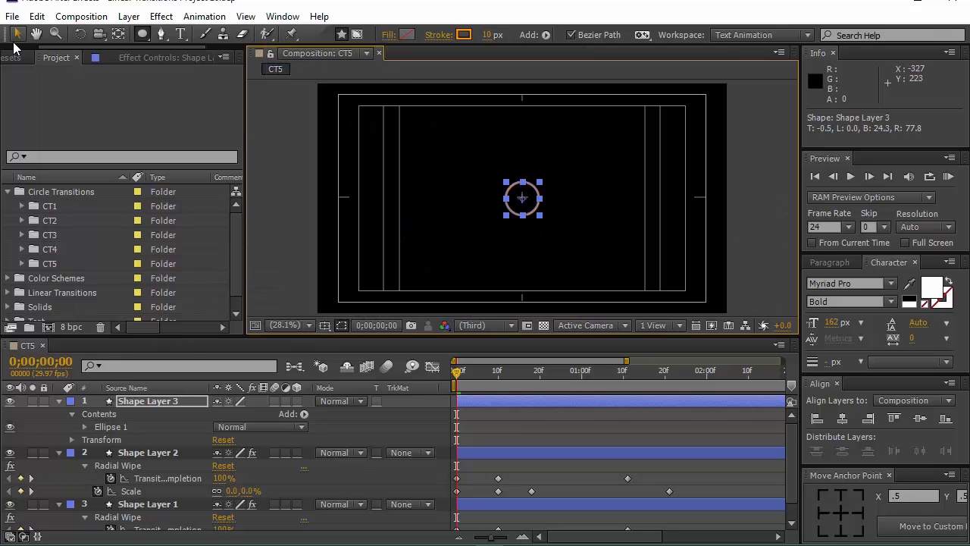
click(17, 34)
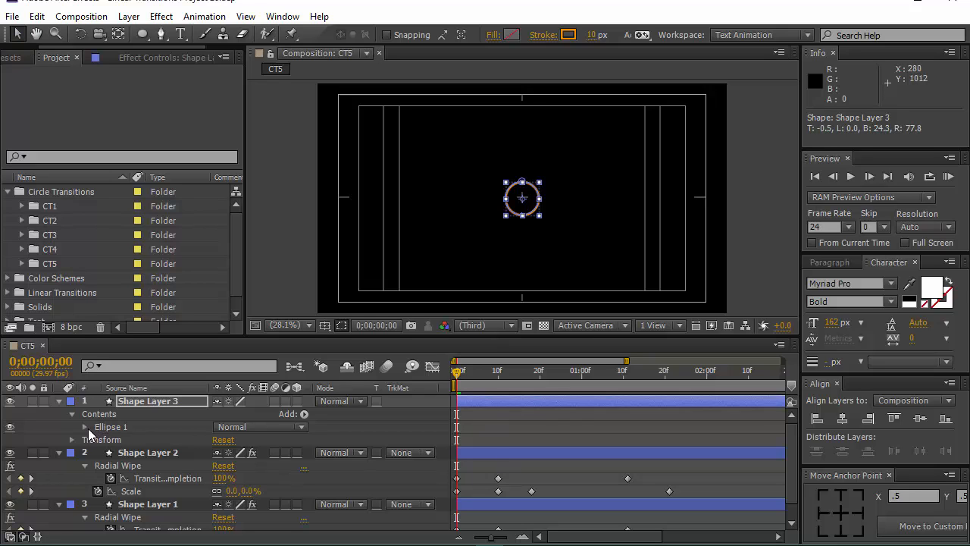
- Show Shape Layer 3's Scale and keyframe it at 100% on the composition's first frame
click(85, 427)
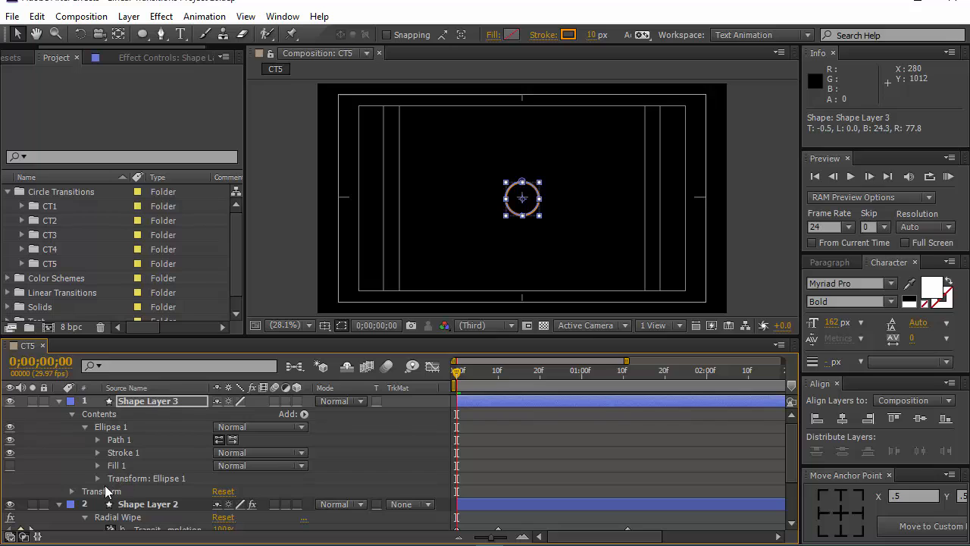
click(110, 491)
key(s)
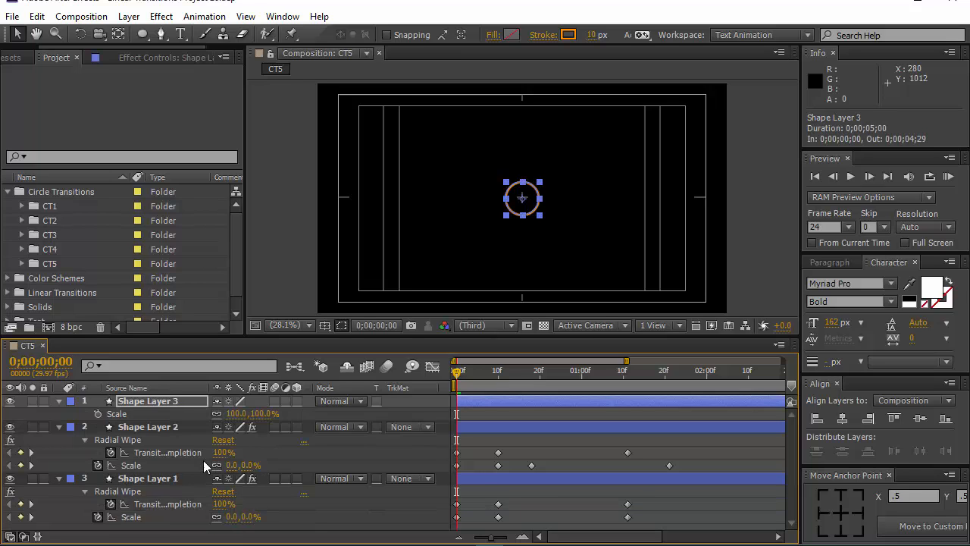
click(98, 414)
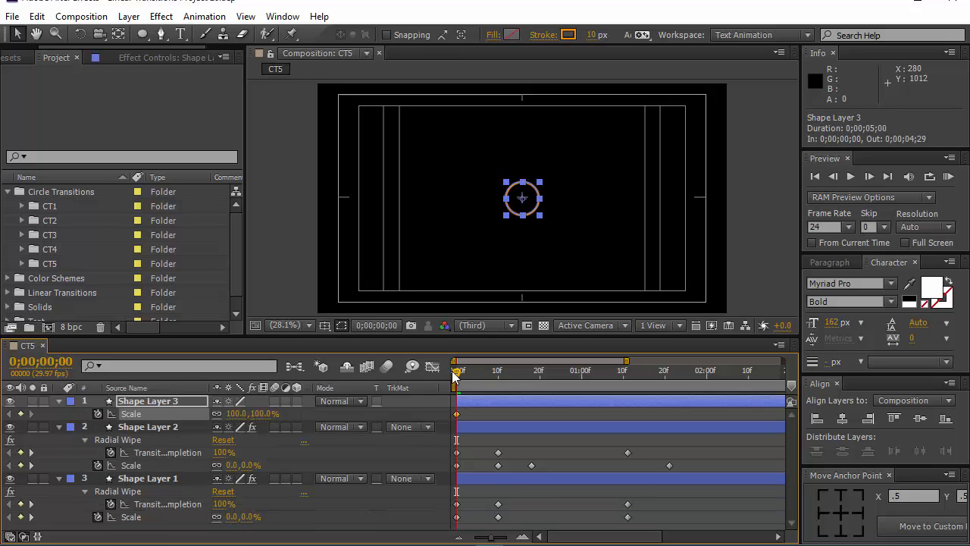
- At 0;00;00;24, keyframe Shape Layer 3's Scale at 1530% and deselect the layer
drag(455, 375, 556, 397)
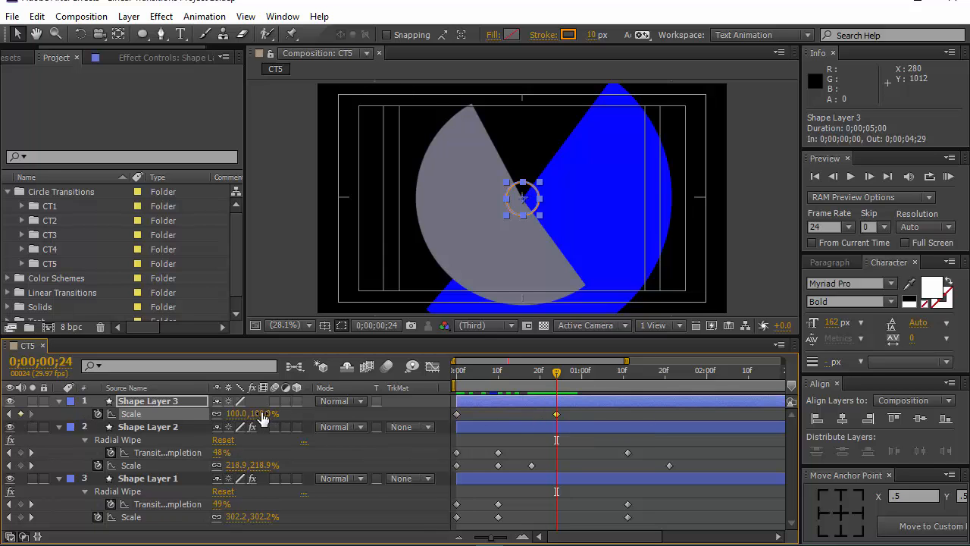
drag(271, 418, 303, 432)
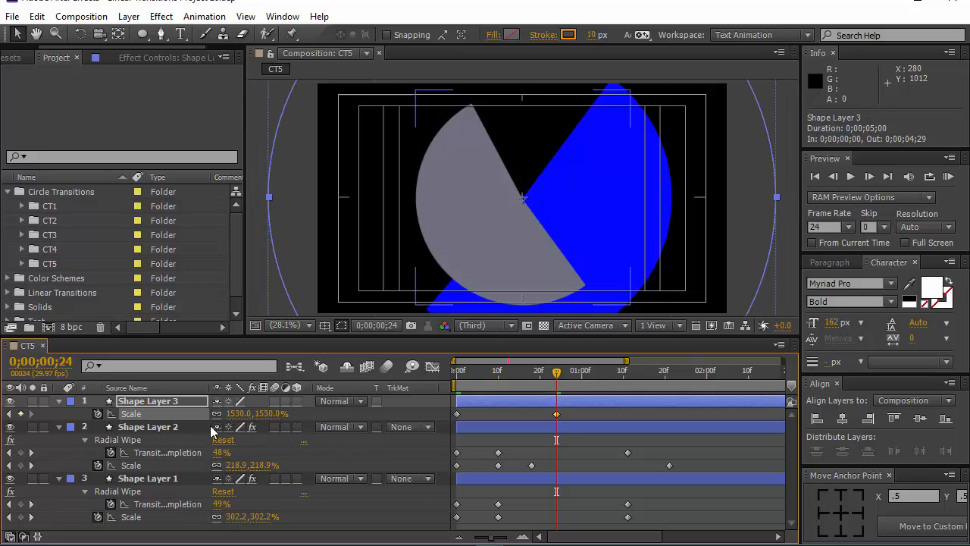
click(63, 401)
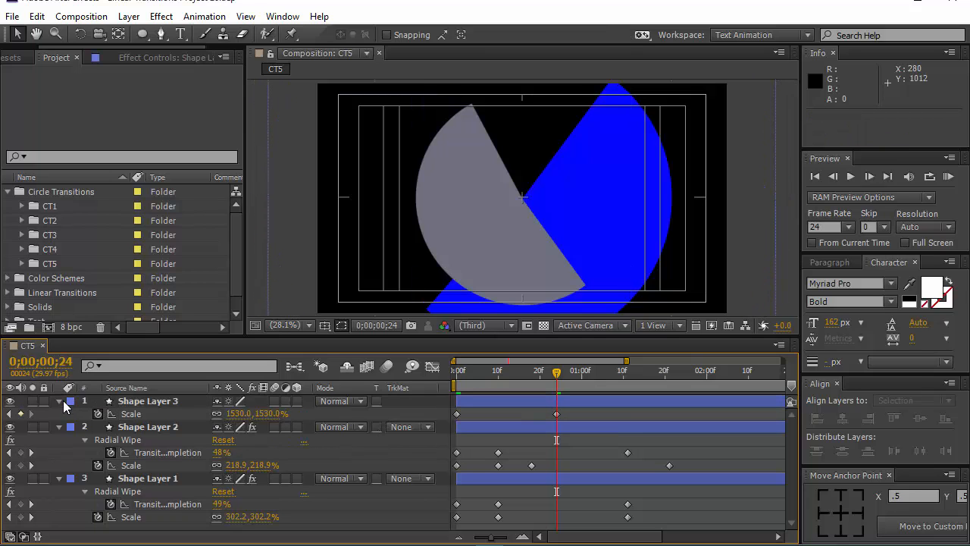
- Add dashes to the stroke of Shape Layer 3's ellipse and set the Dash length to 11
click(59, 402)
click(59, 402)
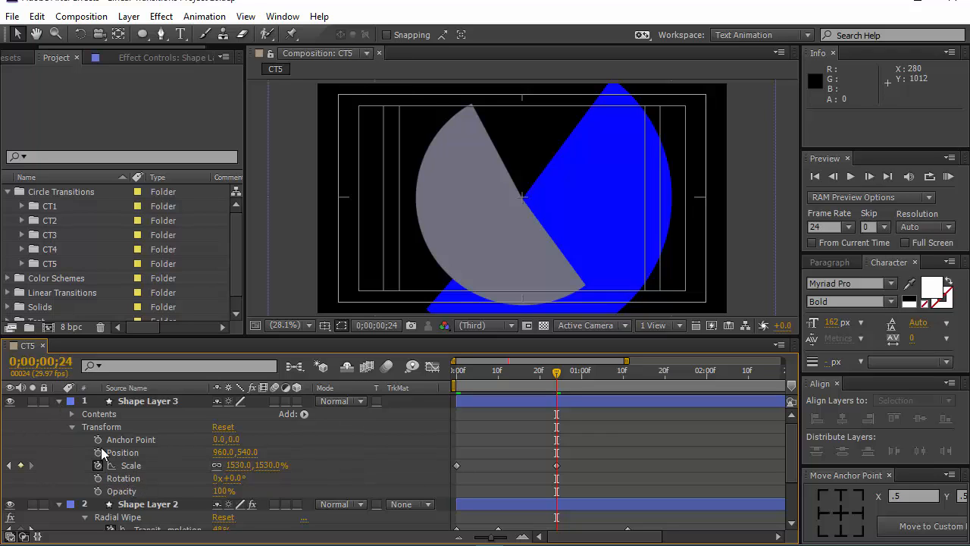
click(73, 414)
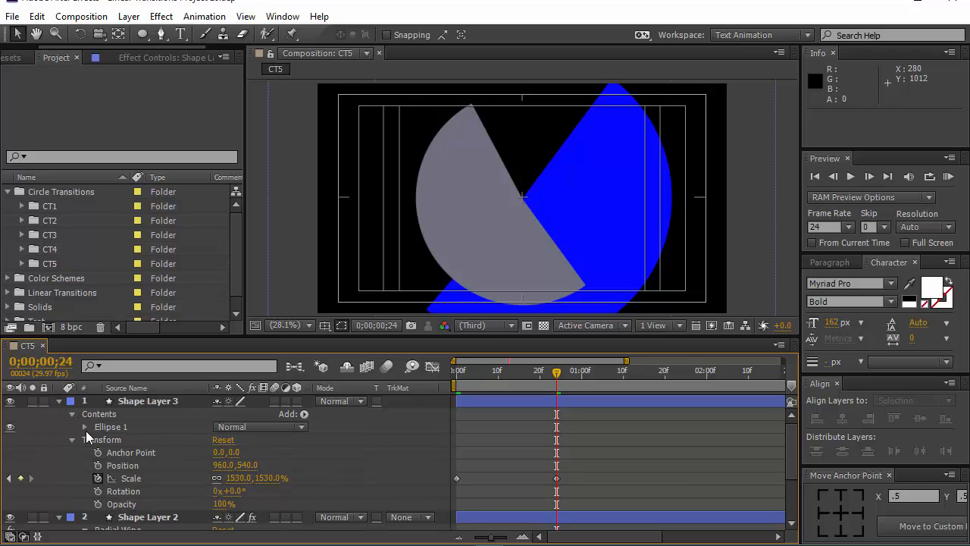
click(84, 427)
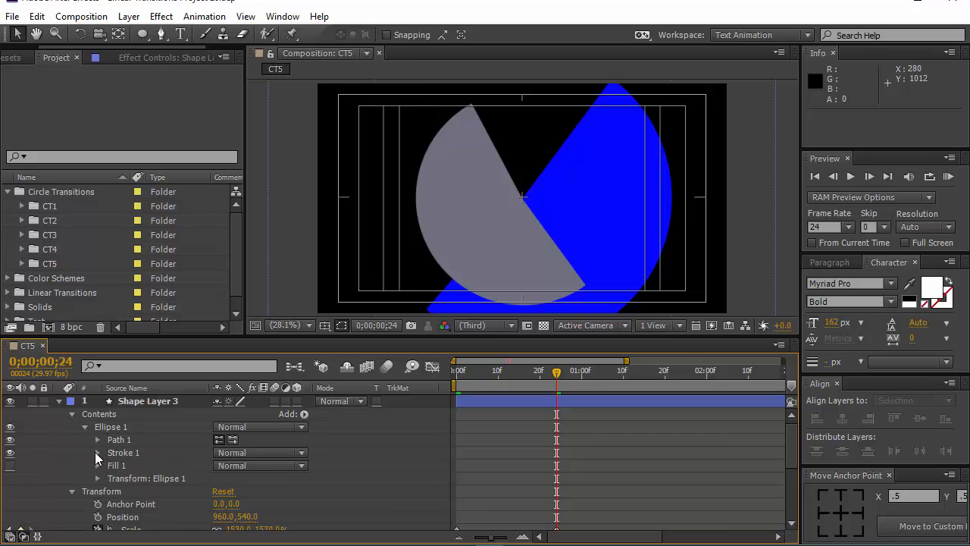
click(96, 453)
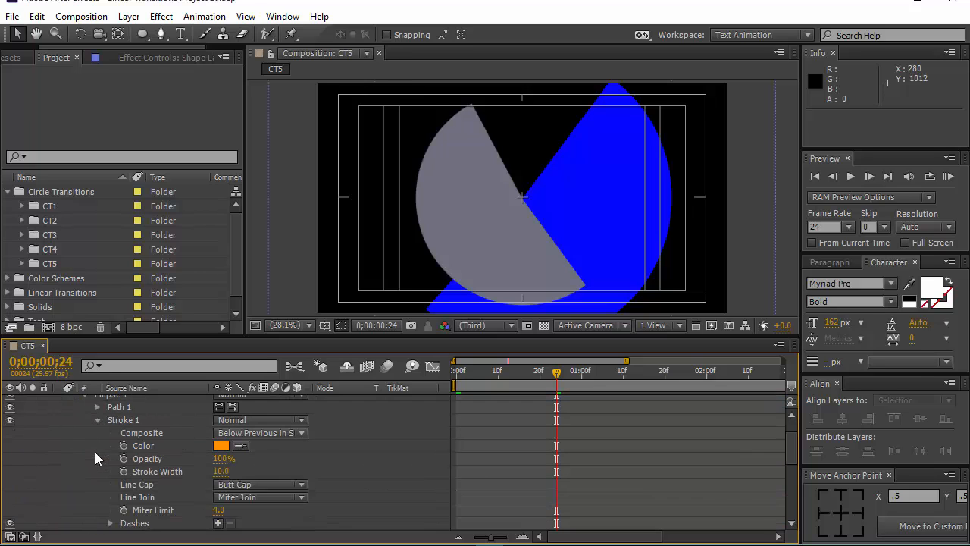
click(219, 523)
scroll(277, 505, down, 1)
drag(557, 372, 487, 401)
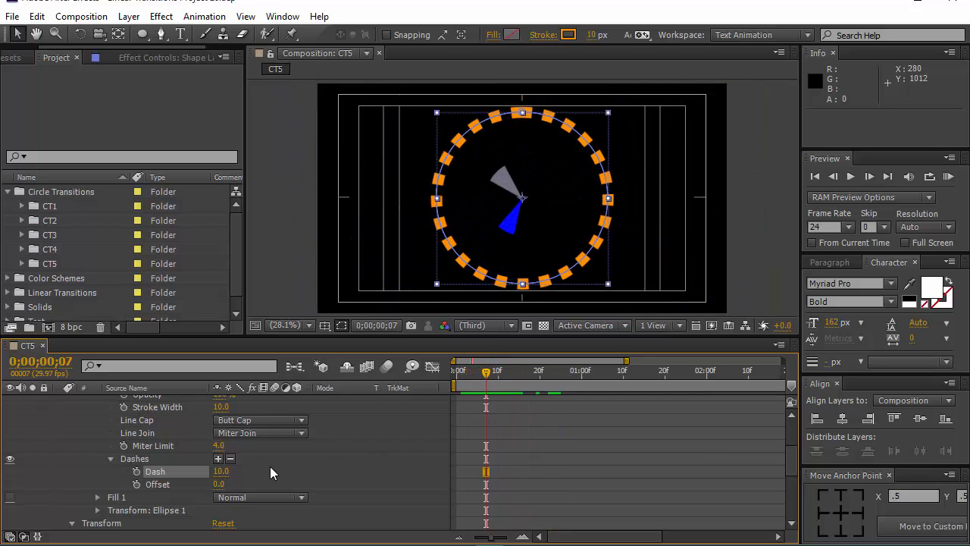
mouse_move(219, 472)
mouse_down()
mouse_move(237, 470)
mouse_move(215, 472)
mouse_move(225, 472)
mouse_up()
click(523, 425)
- Return to the first frame and show only Shape Layer 3's keyframed properties
drag(485, 374, 441, 417)
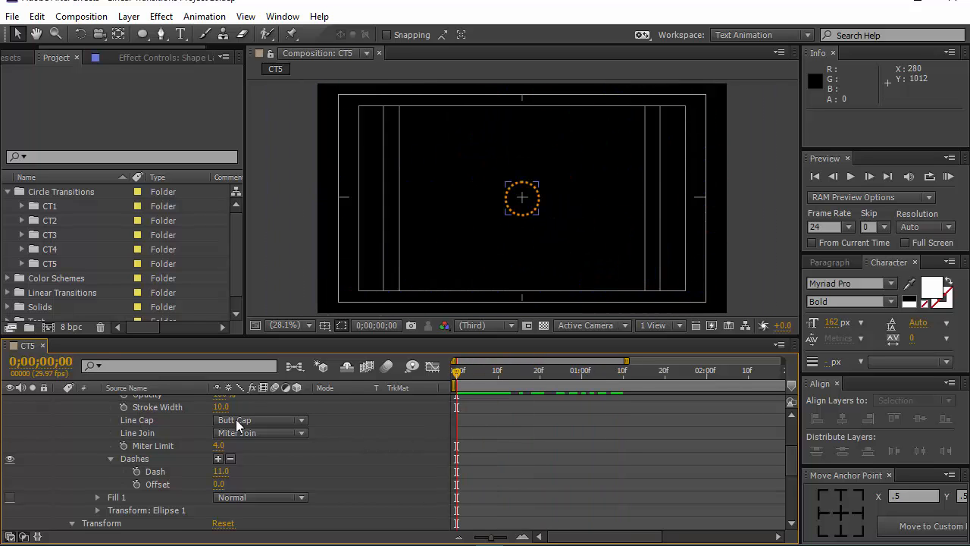
scroll(237, 422, up, 4)
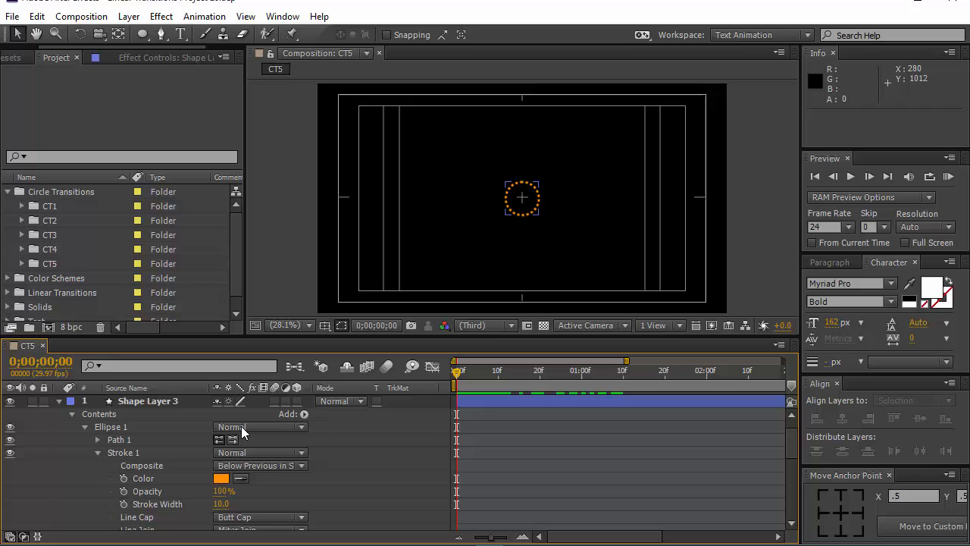
click(134, 397)
key(u)
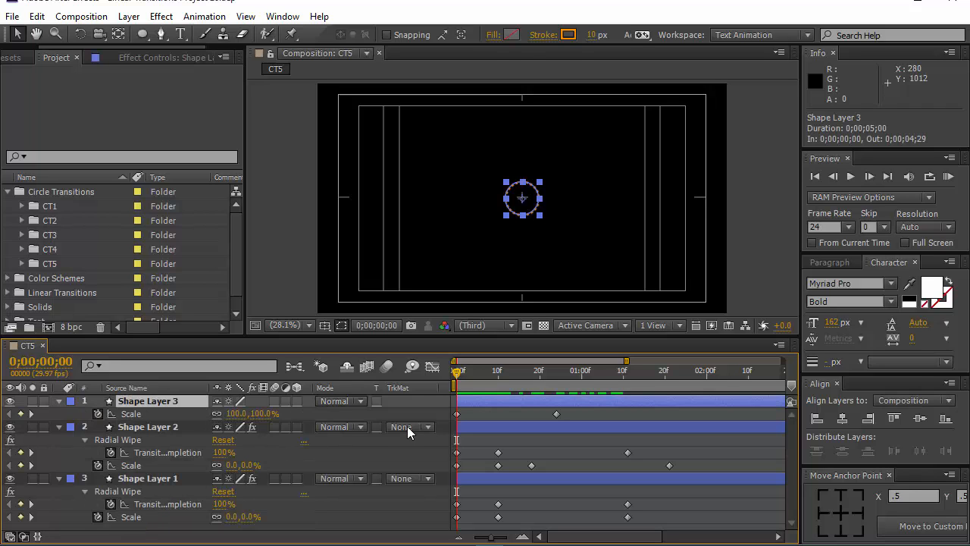
- Set Shape Layer 3's Scale to 0% on the first frame and check the ring's growth up to 0;00;00;24
click(263, 414)
text(0)
key(Return)
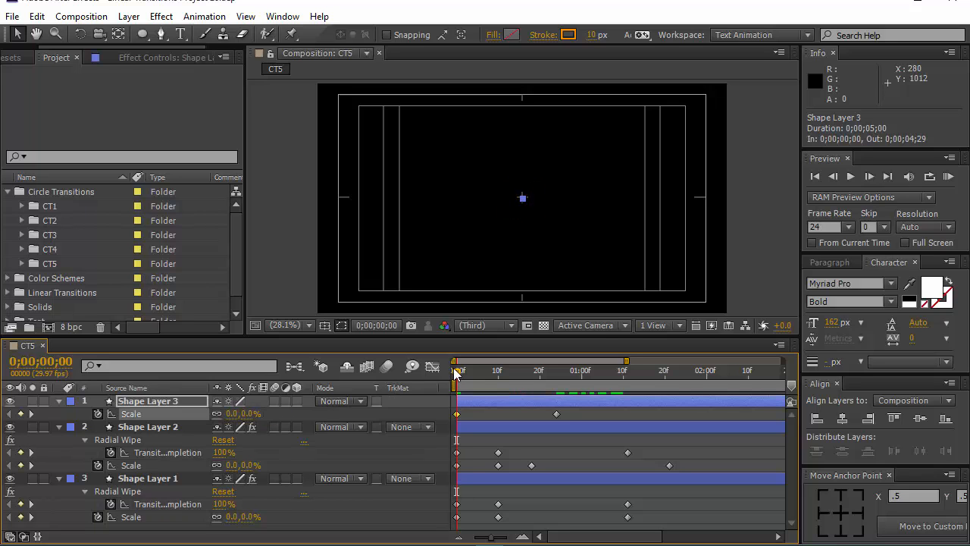
drag(456, 371, 553, 417)
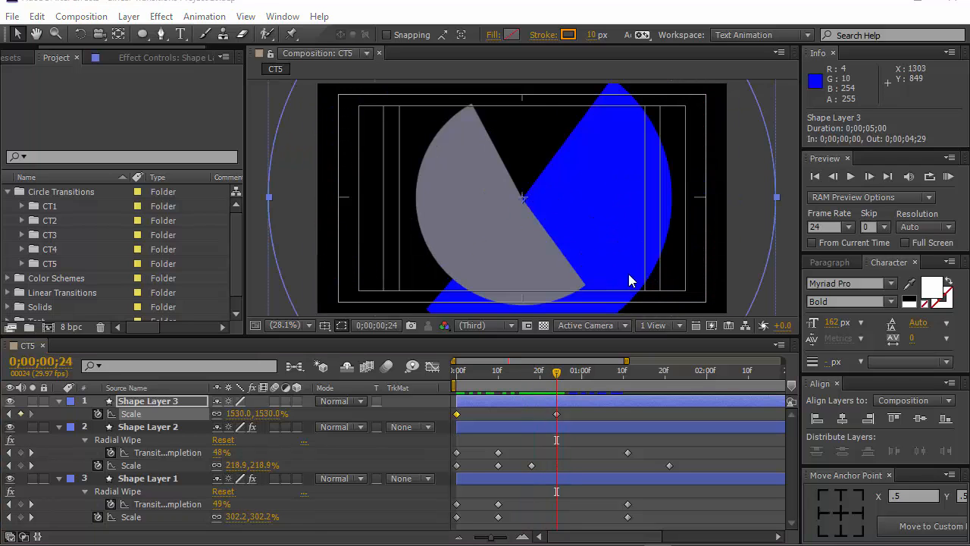
- Hide the Title/Action Safe guides in the composition view and play a RAM preview of the transition
click(948, 177)
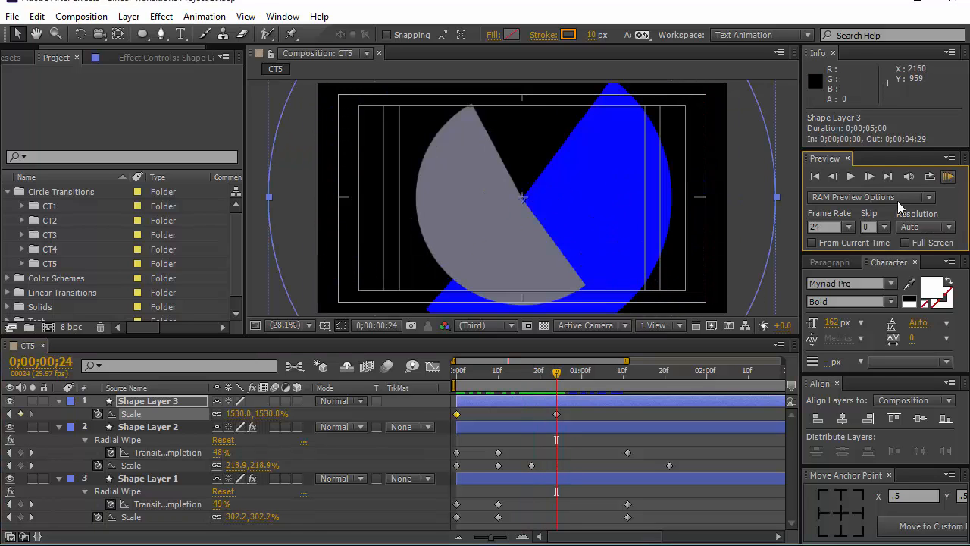
click(324, 325)
click(350, 341)
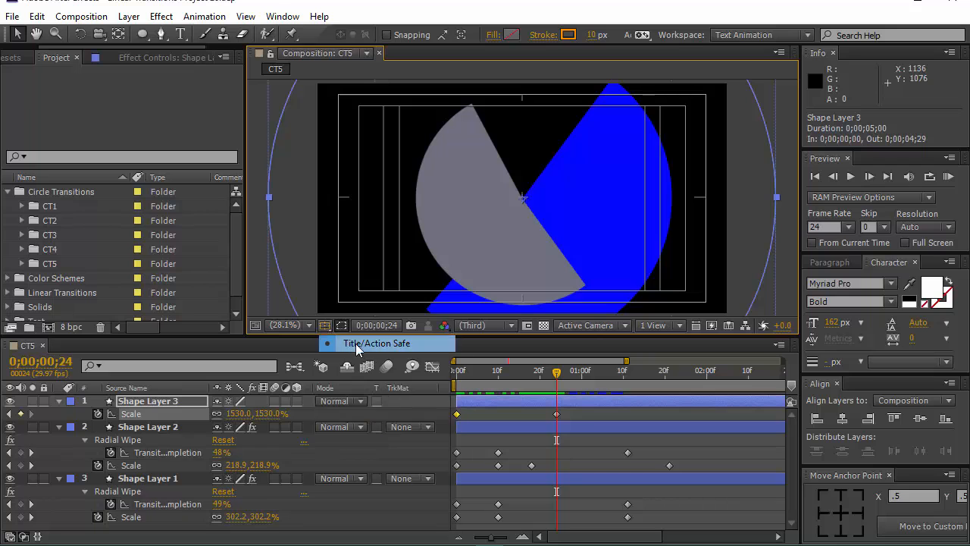
click(949, 176)
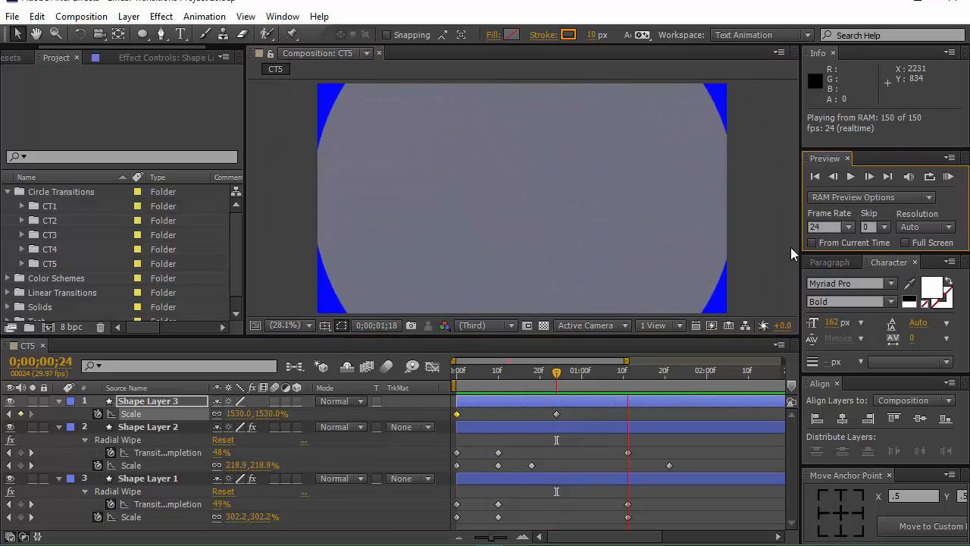
key(space)
- Delay Shape Layer 3's last Scale keyframe to 0;00;01;05 and check the ring's expansion back to 0;00;00;18
drag(556, 414, 602, 417)
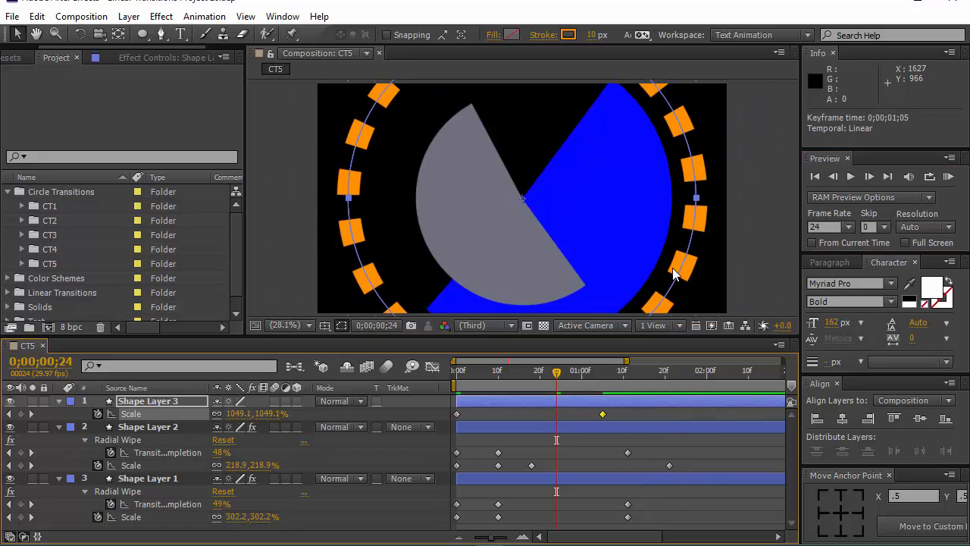
key(comma)
key(comma)
key(comma)
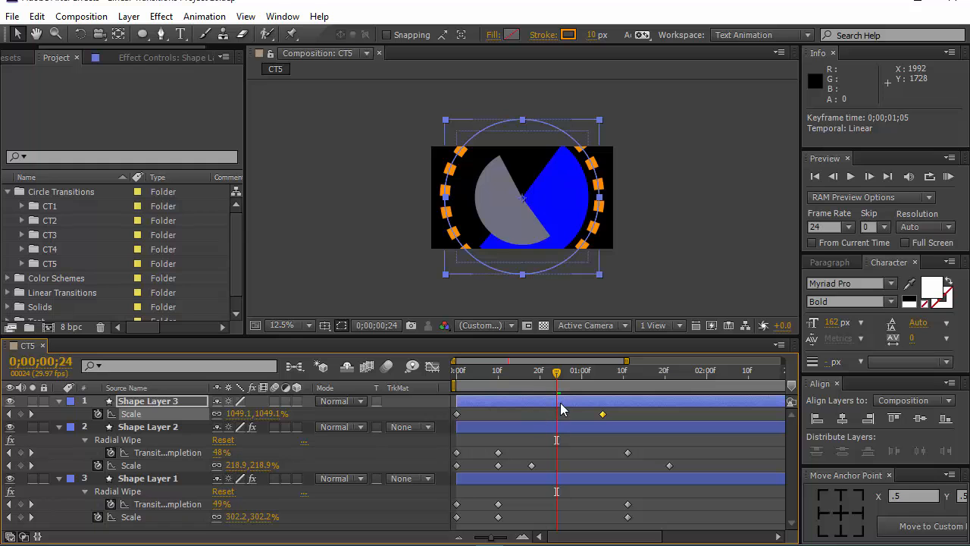
drag(559, 378, 529, 397)
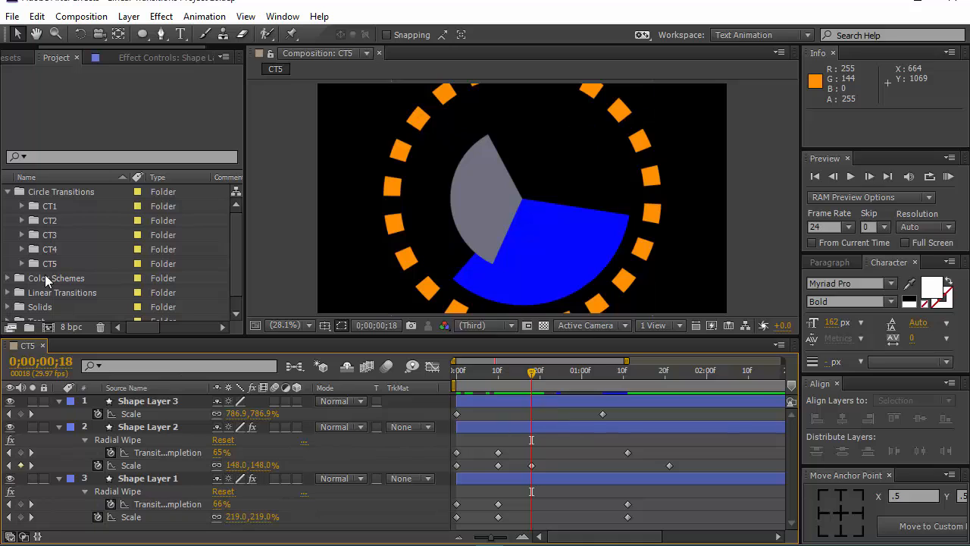
- Insert the image Dollarp...165460.jpg from the Test folder into CT5 directly below Shape Layer 2
click(149, 427)
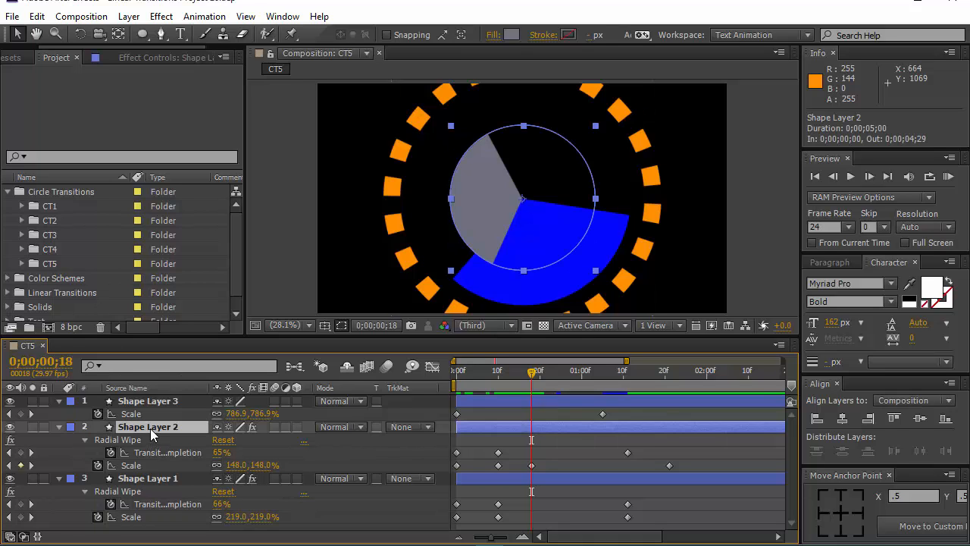
scroll(45, 299, down, 1)
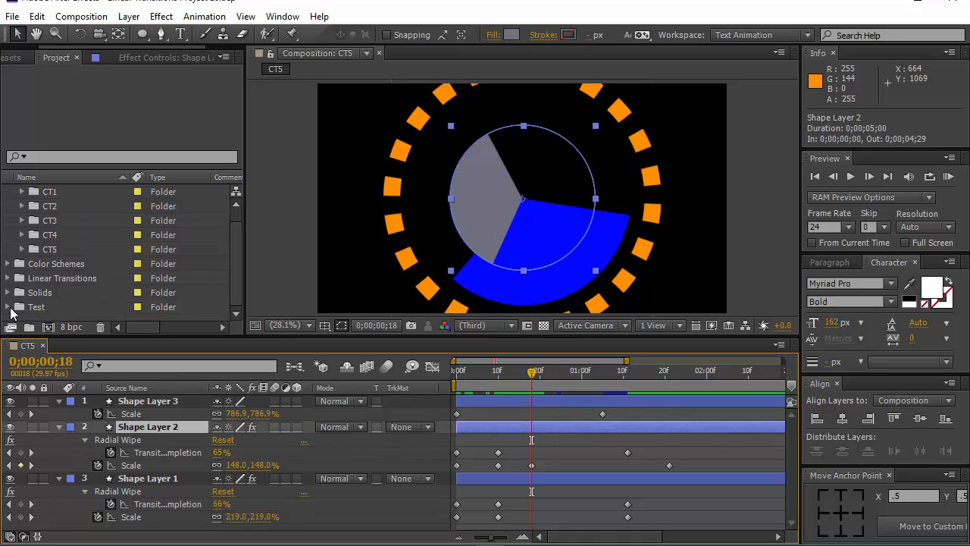
click(10, 307)
click(78, 294)
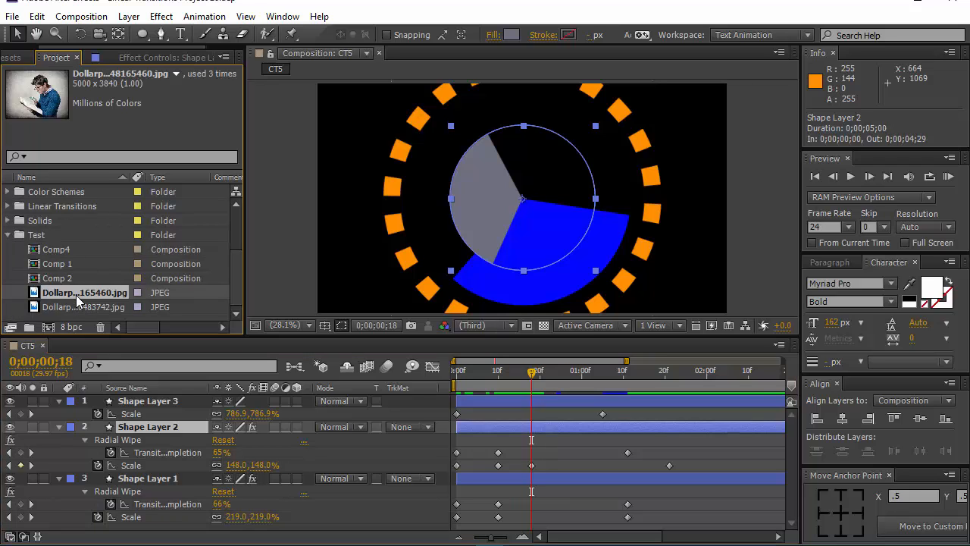
drag(75, 302, 130, 478)
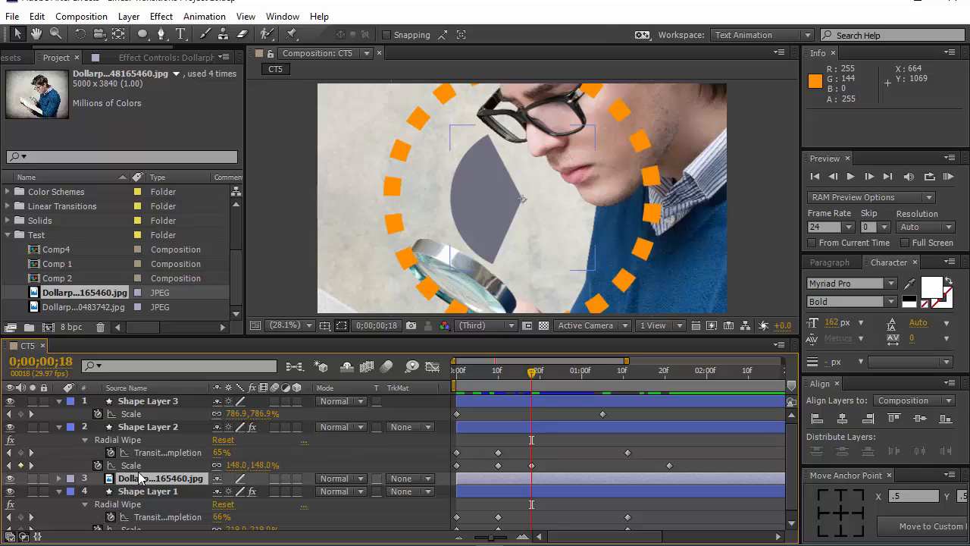
- Set the image layer's track matte to Alpha Matte "Shape Layer 2" and RAM-preview the masked transition
click(433, 482)
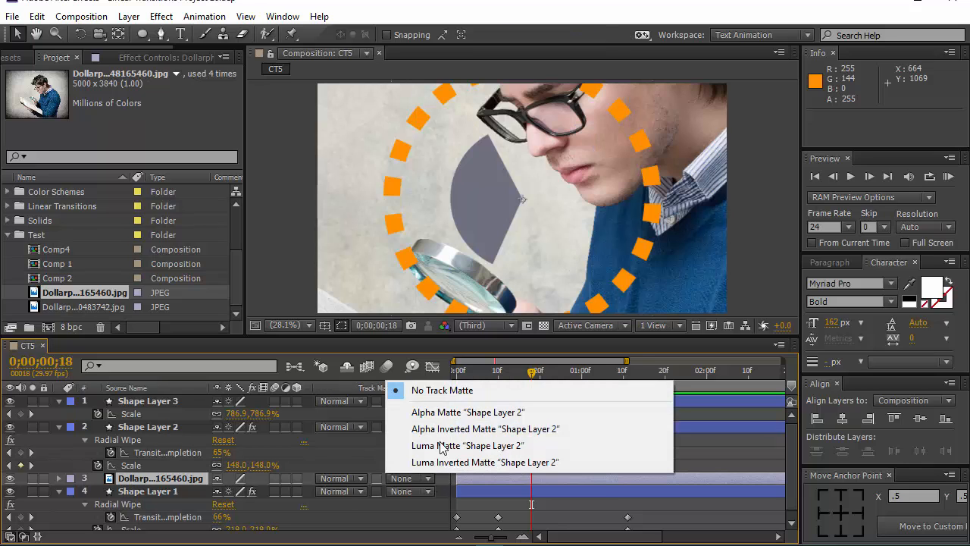
click(443, 411)
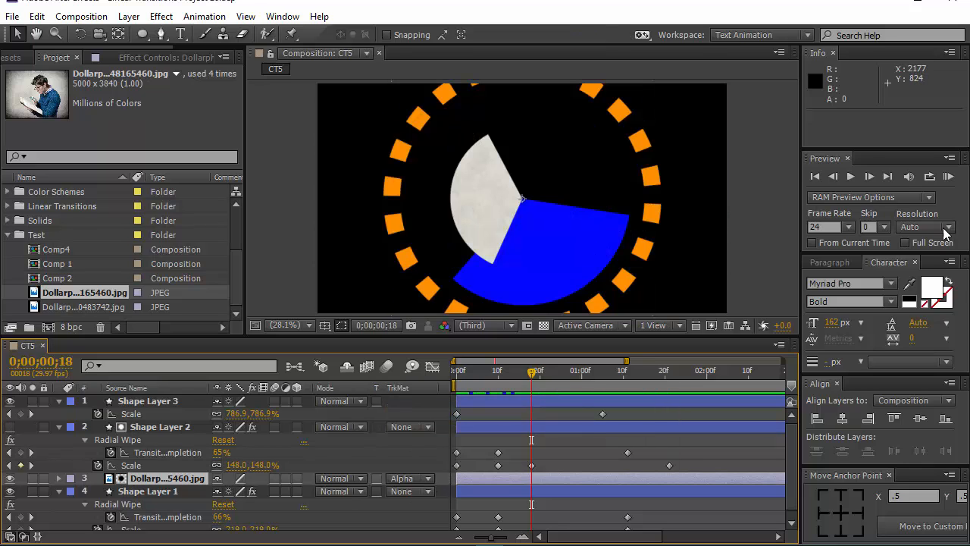
click(948, 176)
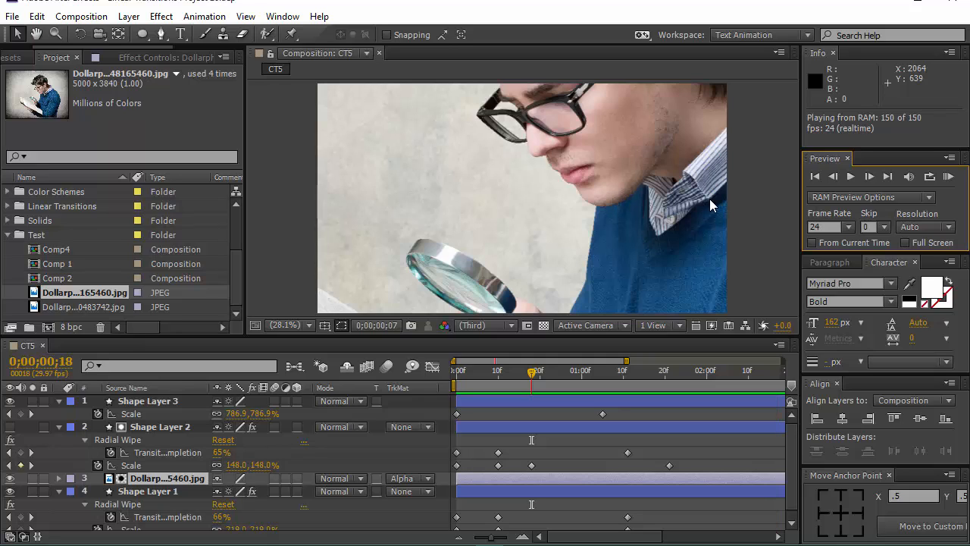
key(space)
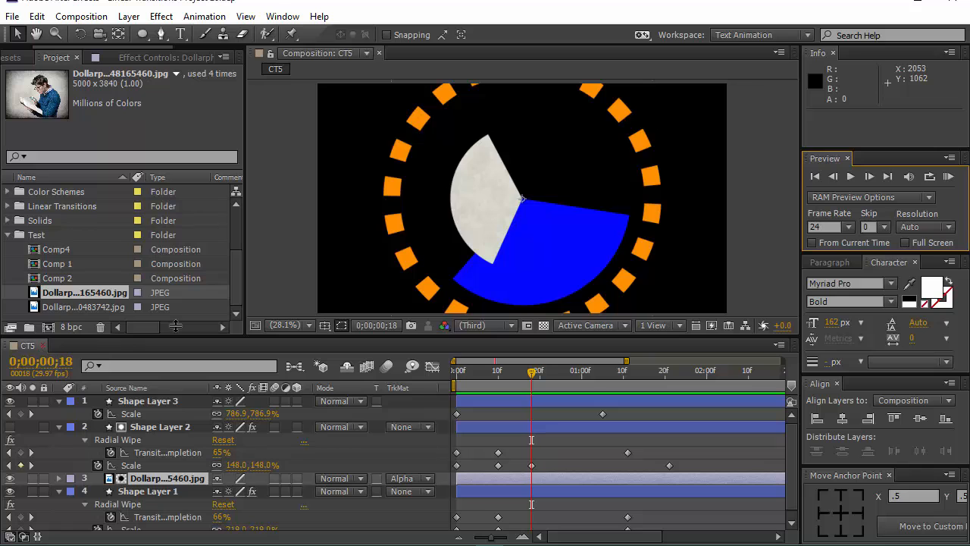
click(948, 177)
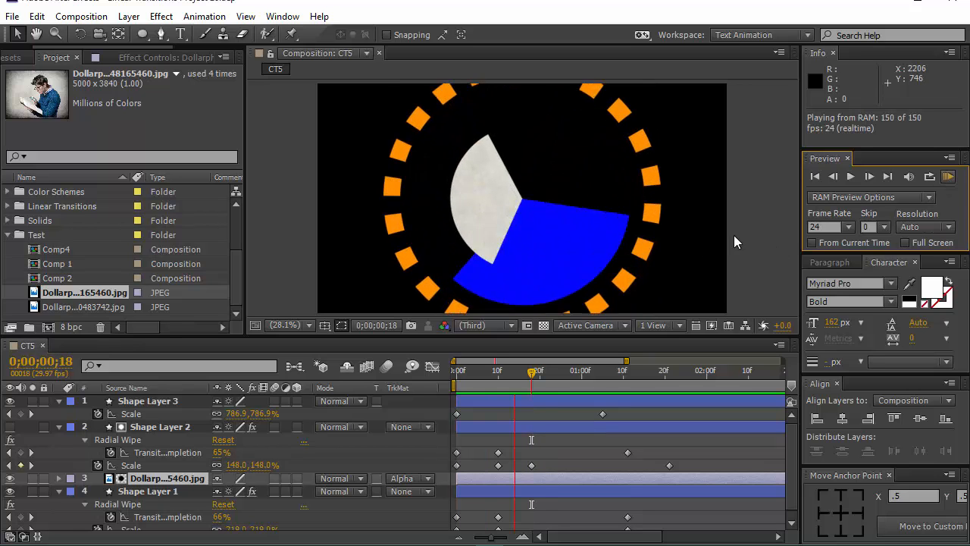
key(space)
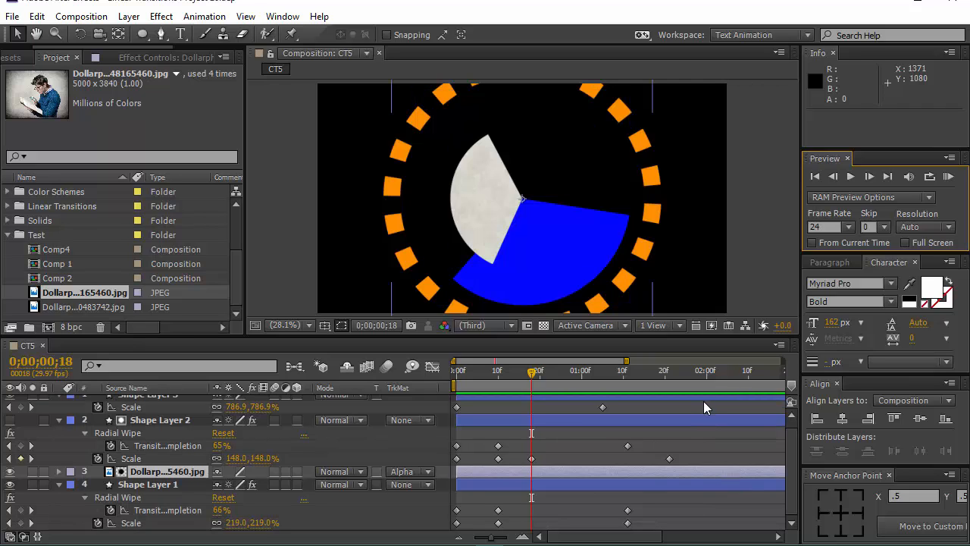
- Select all keyframes of the three shape layers, compress their timing to speed up the transition, and preview it
drag(703, 403, 444, 533)
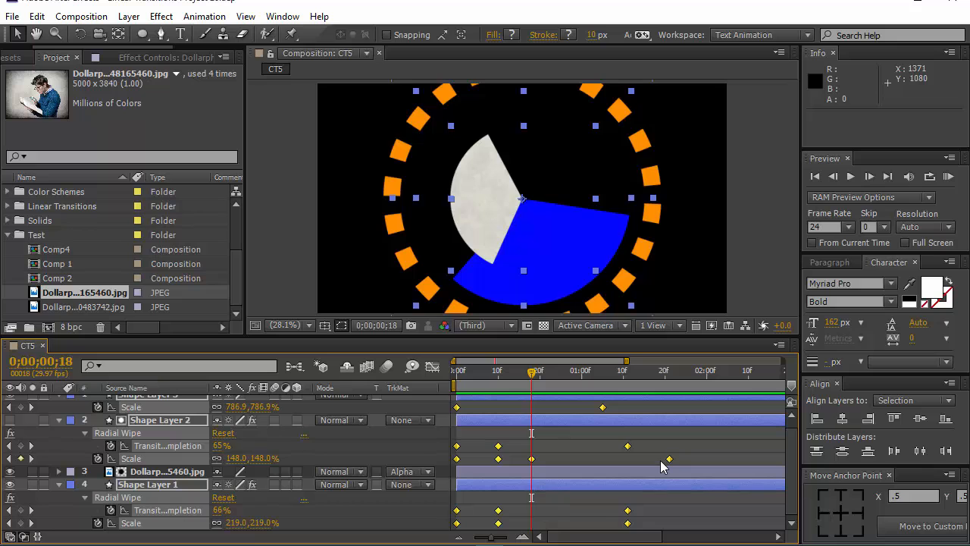
drag(660, 460, 619, 467)
click(757, 239)
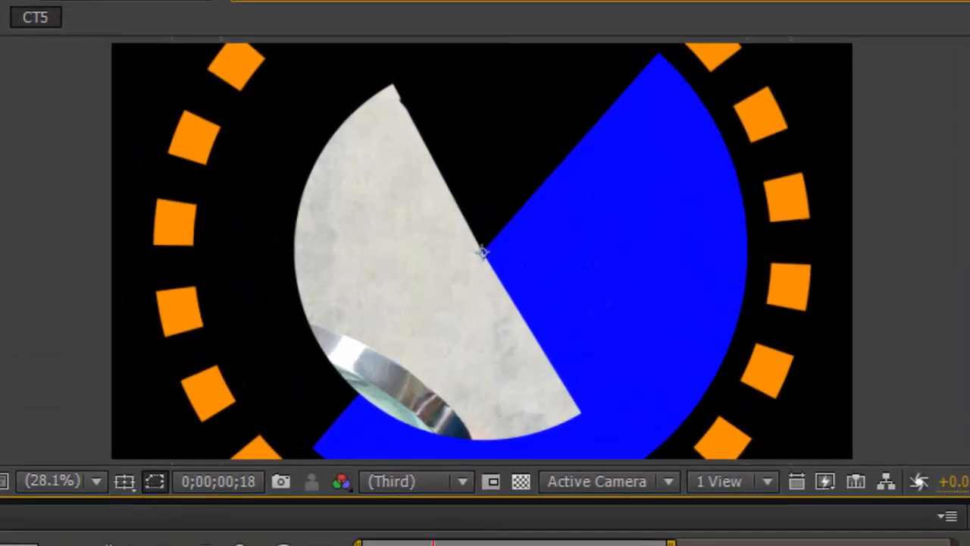
key(space)
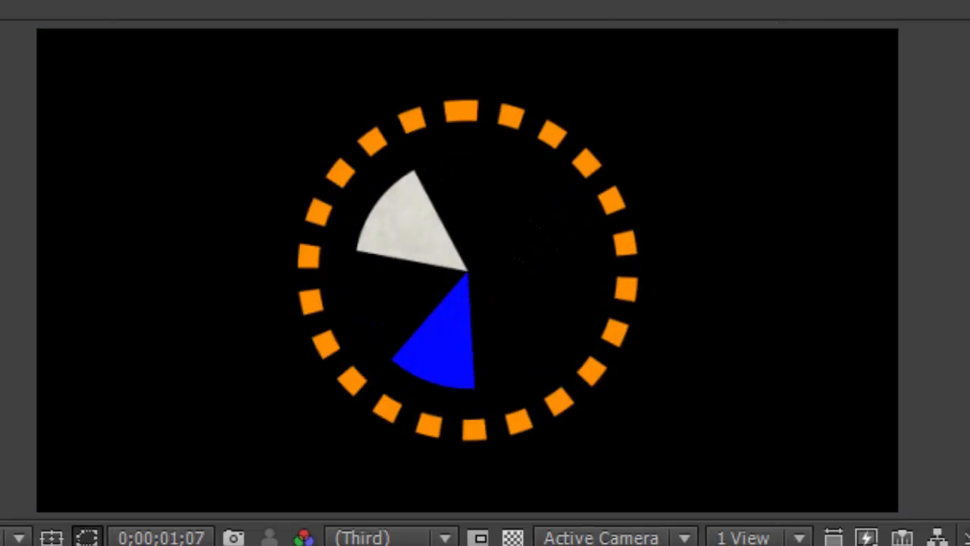